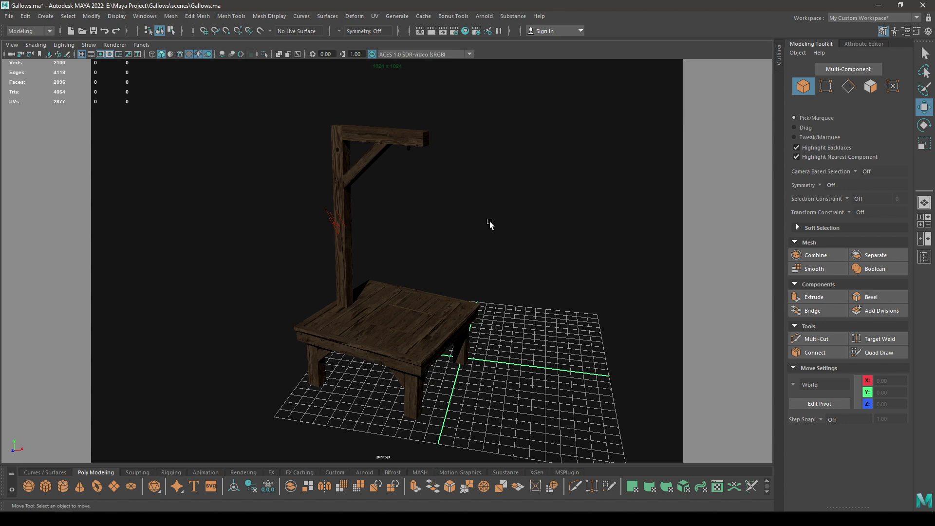
- Examine the gallows model's post, brace and platform from several angles
alt+drag(499, 217, 446, 266)
click(445, 273)
click(446, 306)
alt+drag(447, 307, 485, 336)
click(493, 294)
click(480, 261)
alt+drag(401, 279, 390, 297)
click(363, 230)
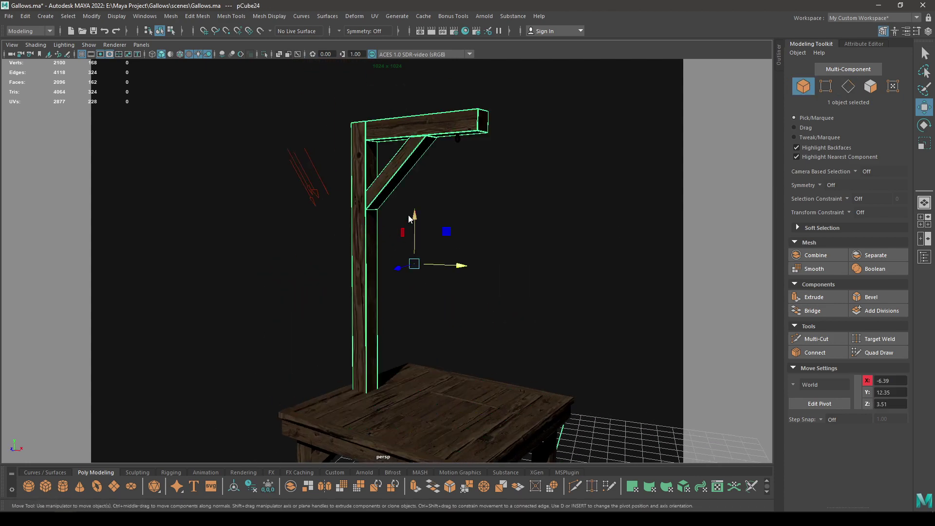
click(522, 150)
alt+drag(521, 151, 448, 224)
key(ctrl+s)
key(w)
alt+drag(441, 298, 493, 316)
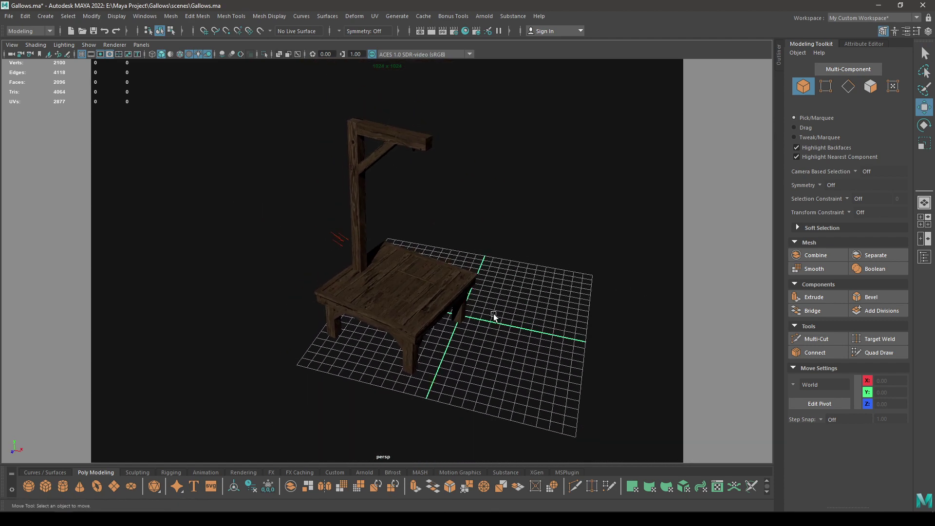
- Switch to the UV Editing workspace and turn off the resolution gate in the perspective view
click(868, 18)
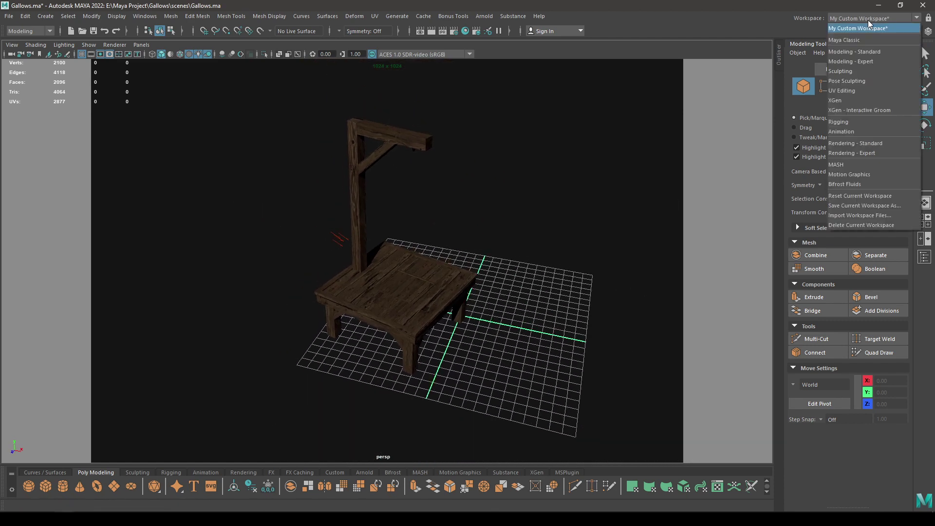
click(871, 91)
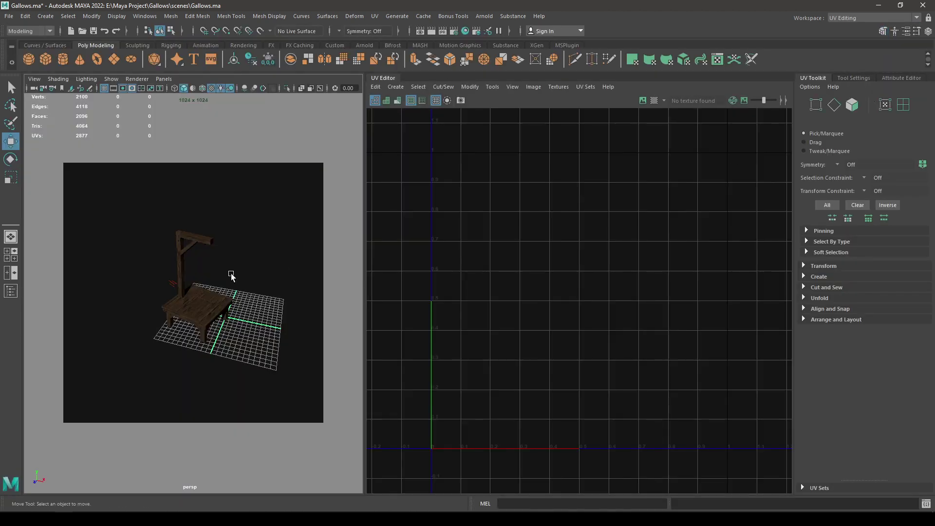
scroll(232, 276, up, 3)
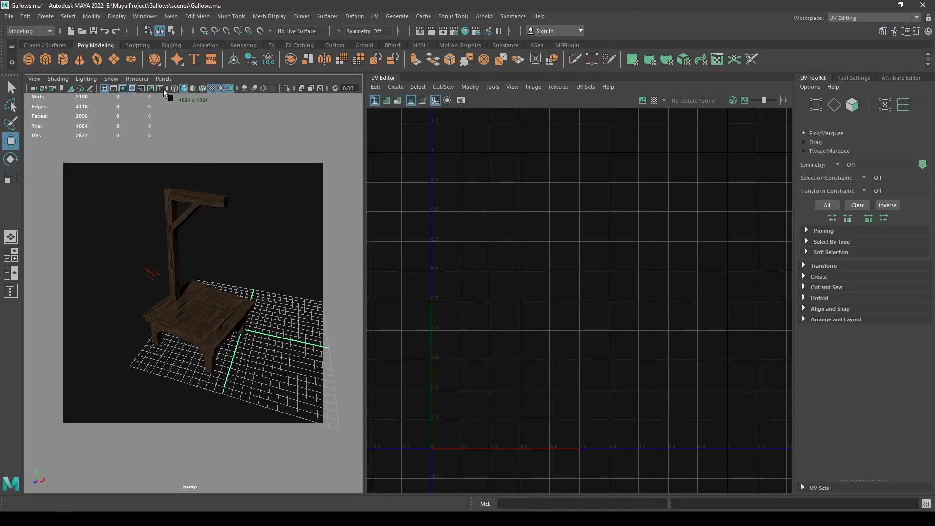
click(123, 88)
alt+right_drag(203, 268, 185, 229)
- Select all the gallows objects and select every one of their UV shells in the UV Editor
drag(150, 166, 316, 384)
alt+right_drag(583, 346, 576, 230)
scroll(576, 230, down, 3)
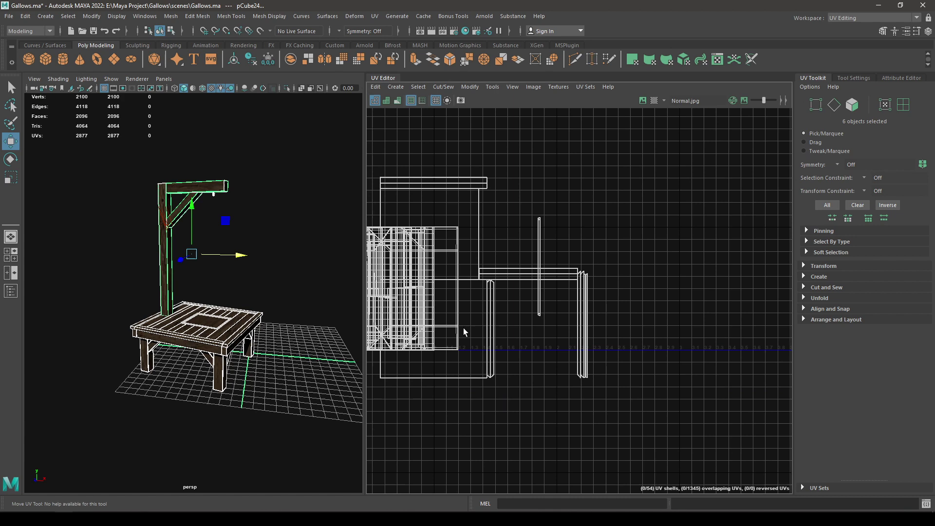
right_drag(529, 174, 471, 162)
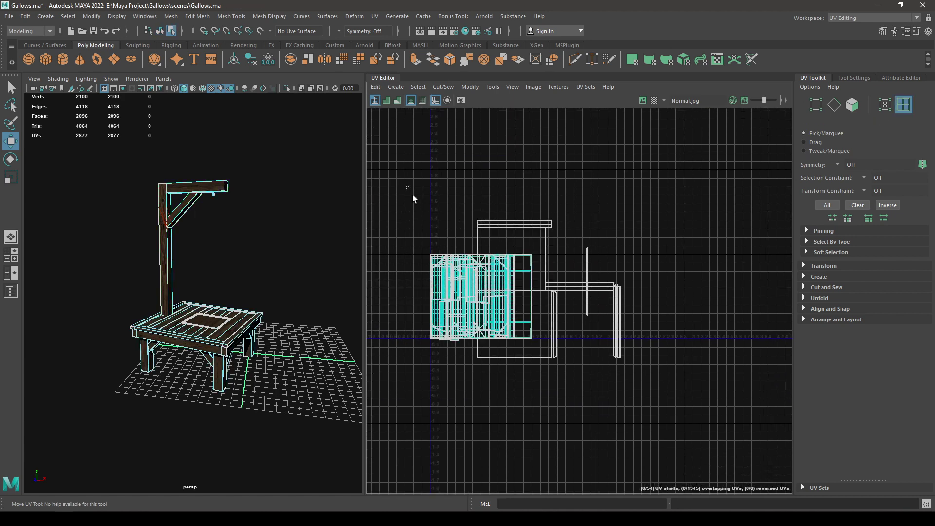
drag(409, 189, 752, 450)
scroll(673, 252, up, 3)
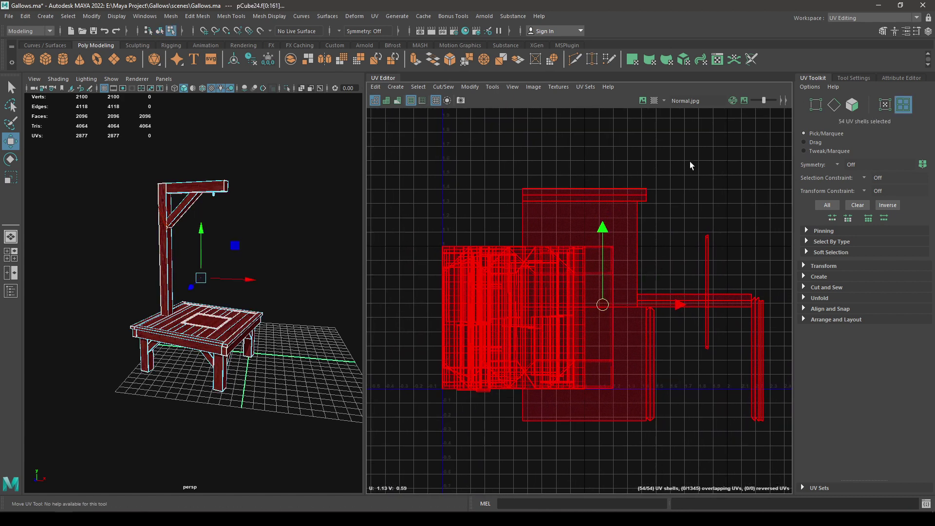
- Open the Layout UVs options, reset them to defaults, and set the texture map size to 2048
shift+right_drag(689, 162, 639, 193)
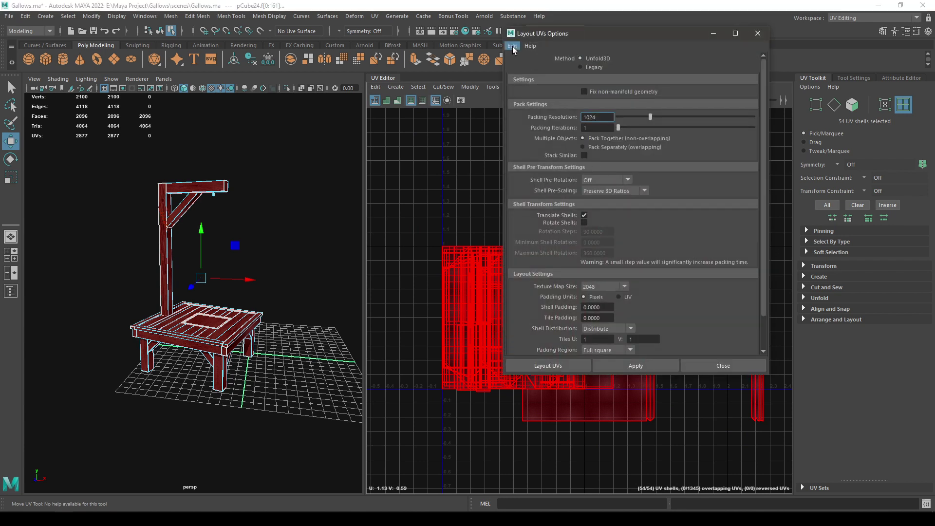
click(513, 47)
click(522, 67)
scroll(652, 317, down, 2)
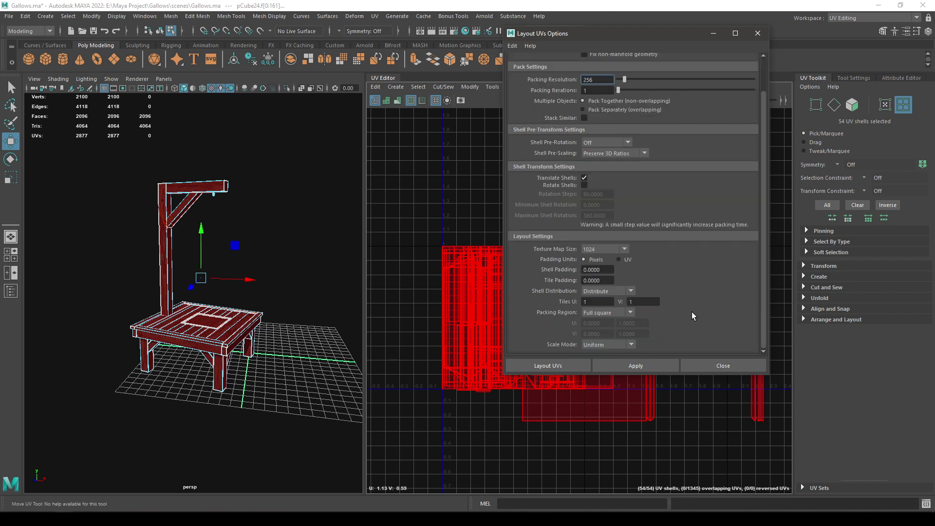
click(626, 251)
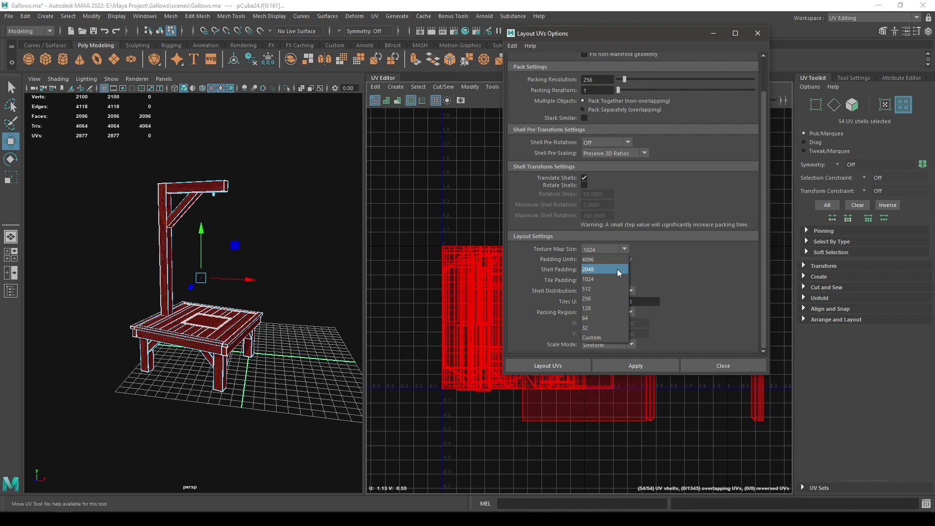
click(624, 268)
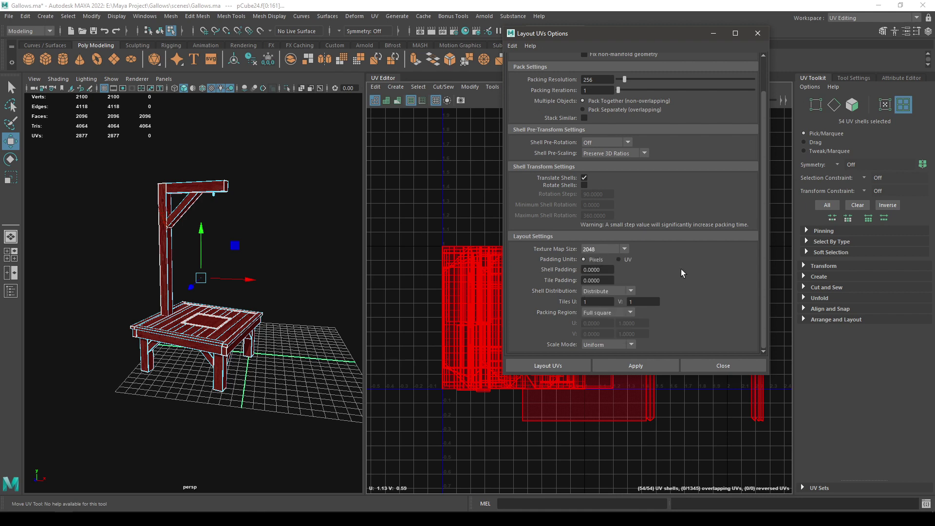
- Move the layout options clear of the UV Editor and examine how the gallows' UV shells overlap around the first tile
drag(577, 36, 178, 70)
alt+middle_drag(637, 314, 618, 281)
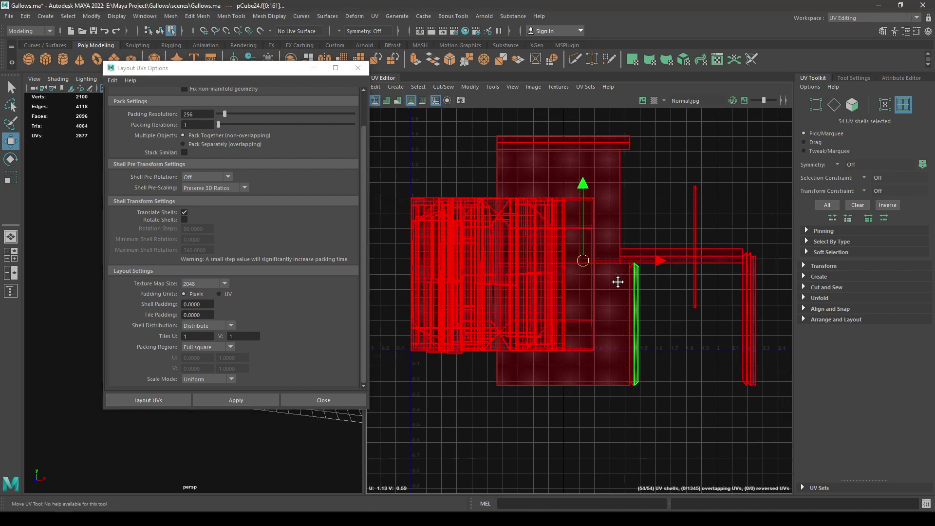
alt+right_drag(617, 282, 675, 336)
alt+middle_drag(675, 336, 763, 343)
alt+right_drag(522, 214, 581, 258)
alt+middle_drag(580, 258, 601, 239)
alt+right_drag(758, 402, 676, 340)
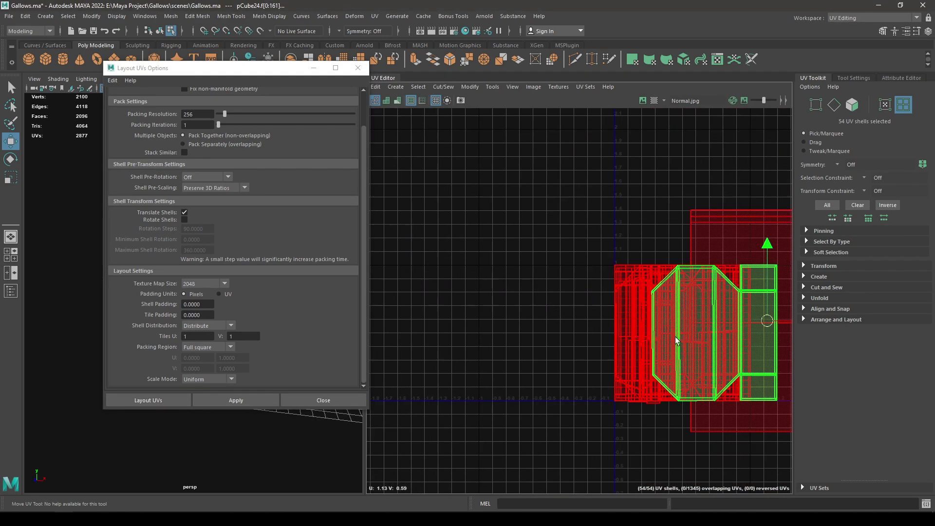
alt+middle_drag(676, 341, 540, 345)
alt+right_drag(540, 344, 537, 271)
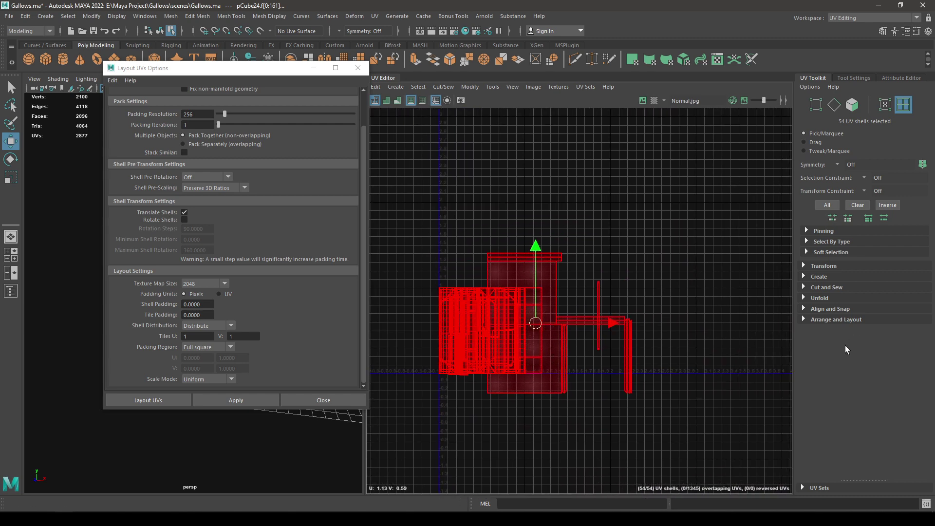
alt+right_drag(633, 363, 611, 345)
alt+middle_drag(611, 344, 605, 334)
alt+right_drag(605, 334, 625, 357)
alt+middle_drag(625, 362, 621, 380)
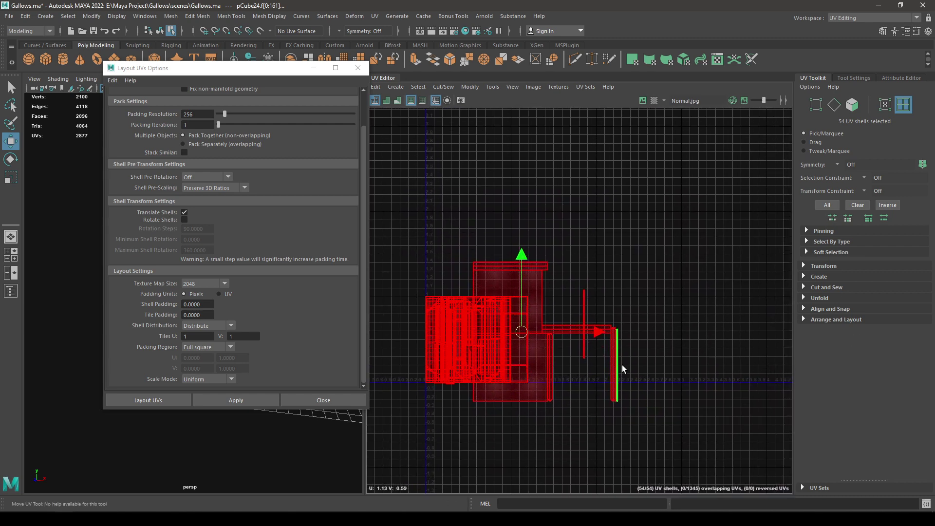
scroll(608, 334, down, 2)
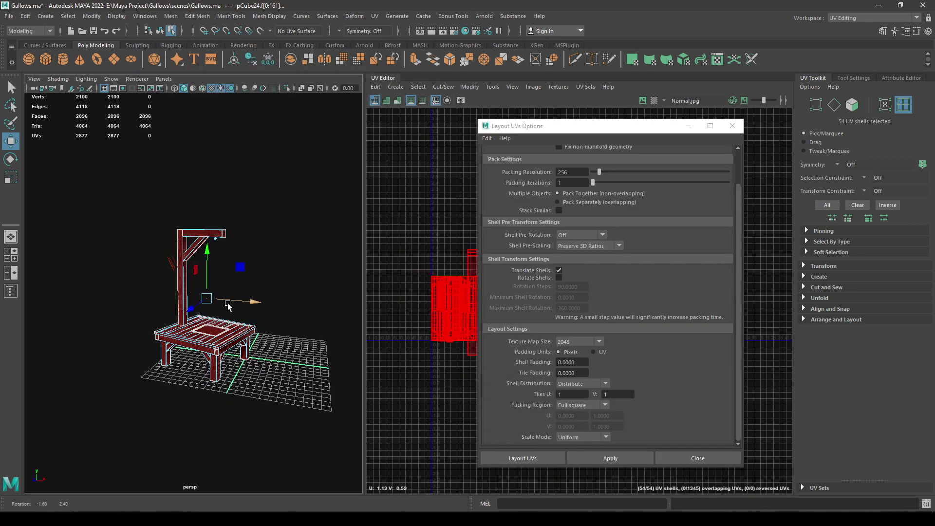
- Examine the platform's planks and legs up close in the perspective view
alt+right_drag(227, 303, 256, 424)
alt+middle_drag(255, 424, 240, 361)
alt+right_drag(240, 360, 254, 445)
alt+drag(253, 445, 255, 373)
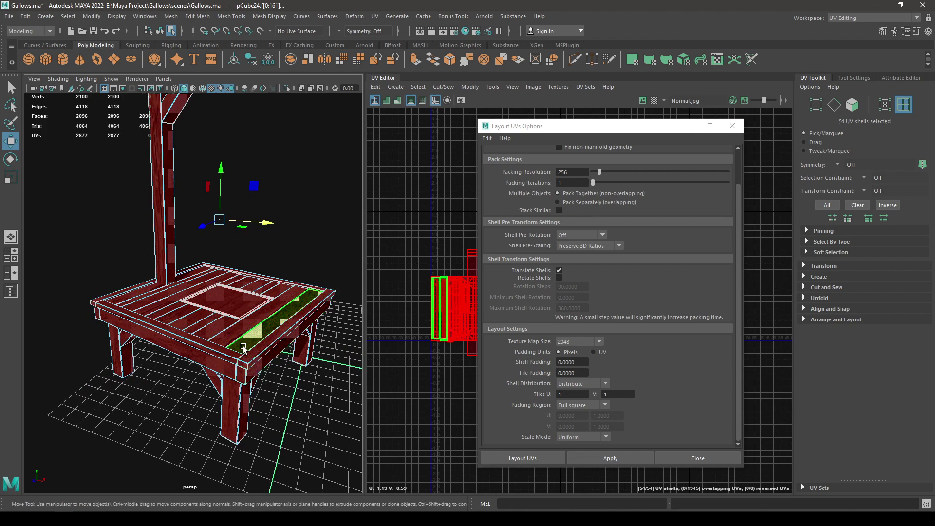
scroll(256, 360, down, 3)
click(234, 332)
scroll(271, 292, down, 3)
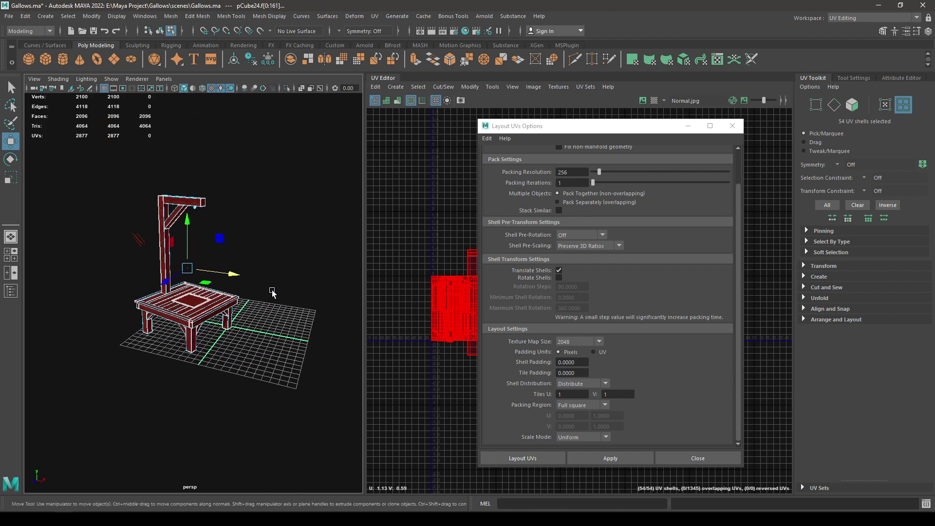
- Lay out all the UV shells over 2 tiles in U and 2 in V, fixing the non-manifold geometry
drag(608, 126, 221, 112)
scroll(654, 303, up, 10)
alt+middle_drag(603, 363, 627, 364)
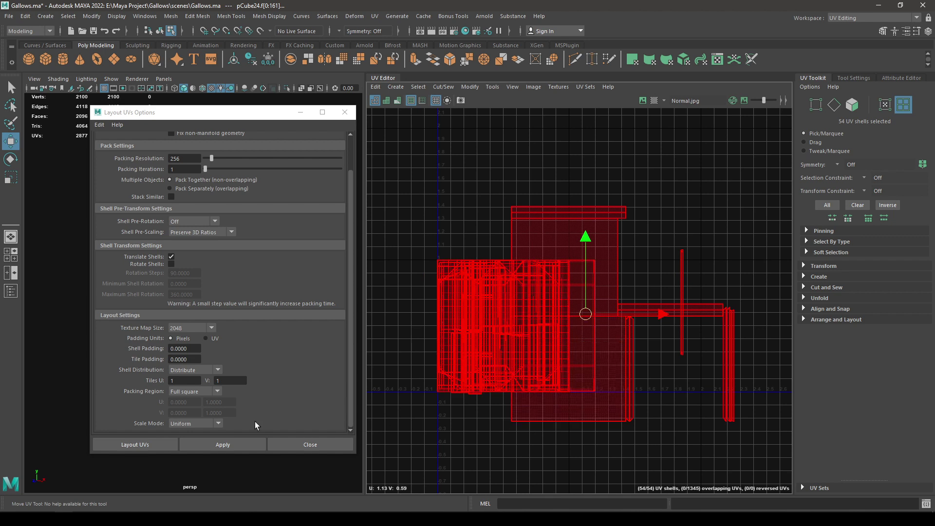
click(173, 381)
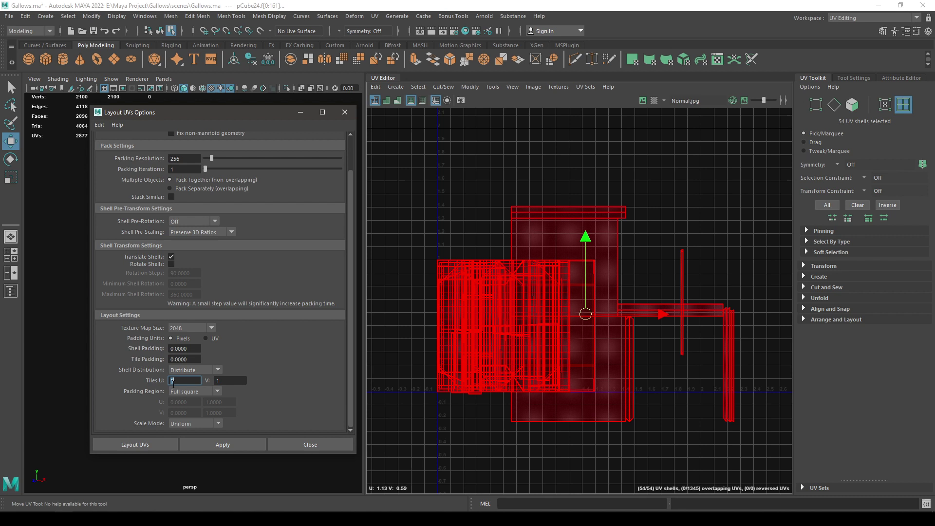
text(2)
click(236, 380)
click(222, 444)
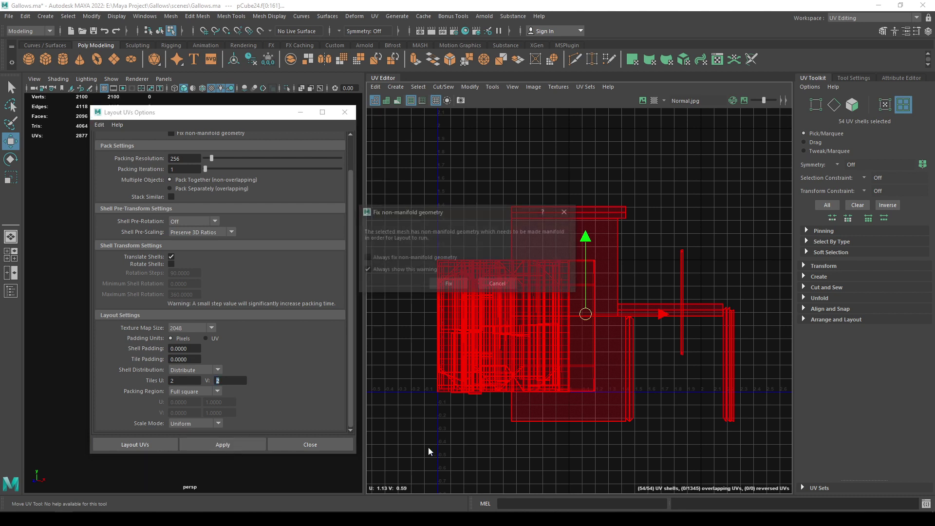
click(445, 284)
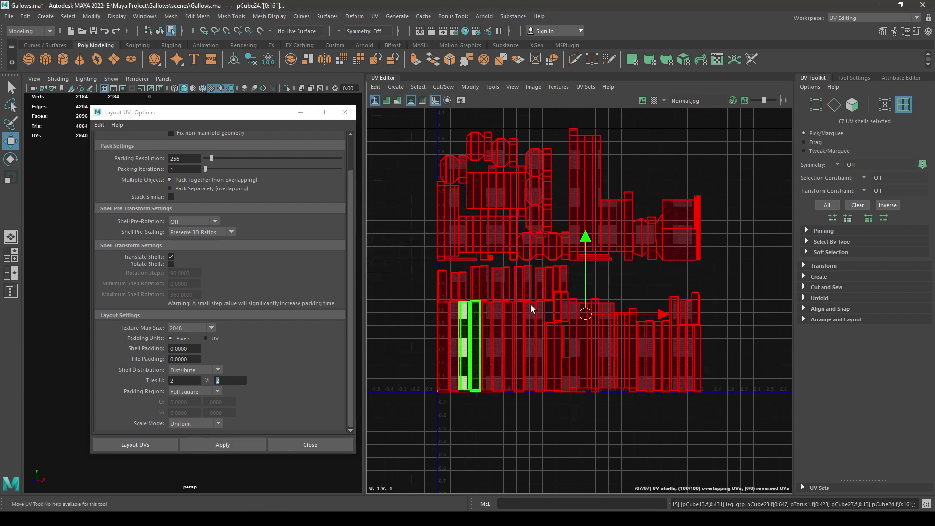
- Inspect the packed UV shells in each of the four tiles for gaps and spacing
alt+middle_drag(586, 336, 558, 376)
alt+right_drag(588, 367, 611, 370)
alt+middle_drag(499, 274, 559, 267)
alt+right_drag(560, 267, 560, 246)
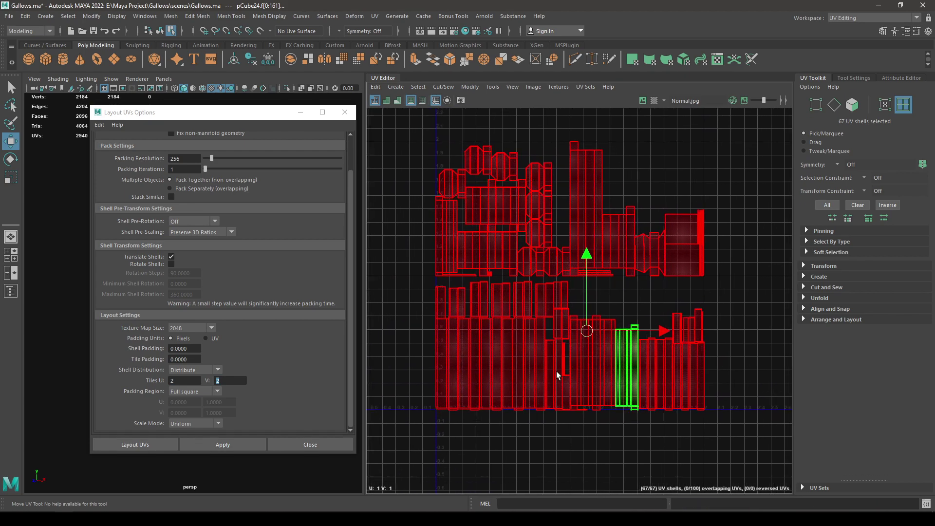
scroll(596, 312, down, 1)
alt+middle_drag(595, 309, 584, 267)
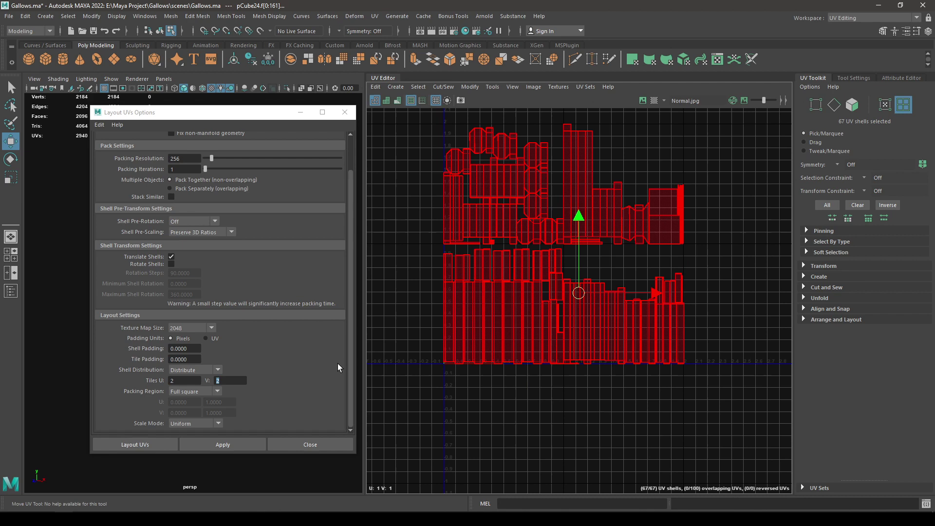
scroll(516, 401, up, 2)
alt+middle_drag(516, 401, 558, 452)
scroll(599, 386, down, 3)
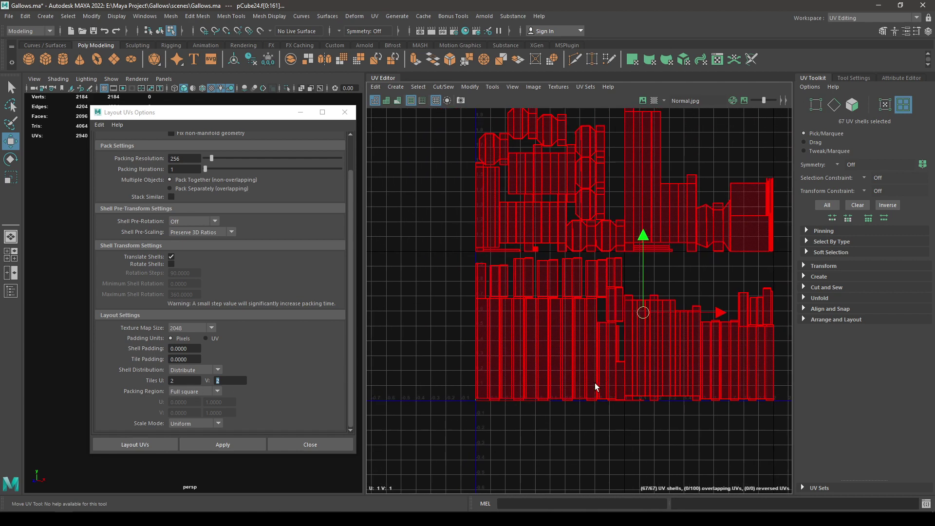
scroll(592, 333, down, 2)
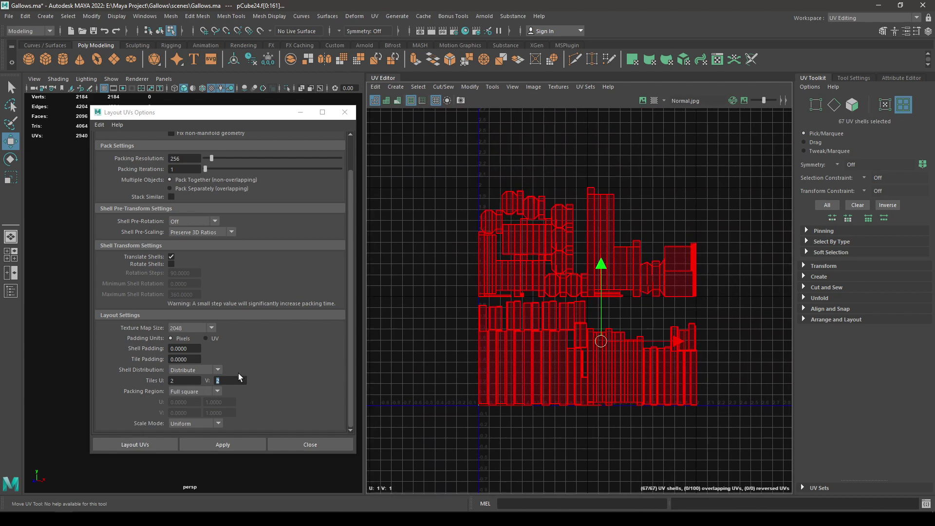
alt+middle_drag(601, 332, 567, 347)
scroll(567, 346, down, 1)
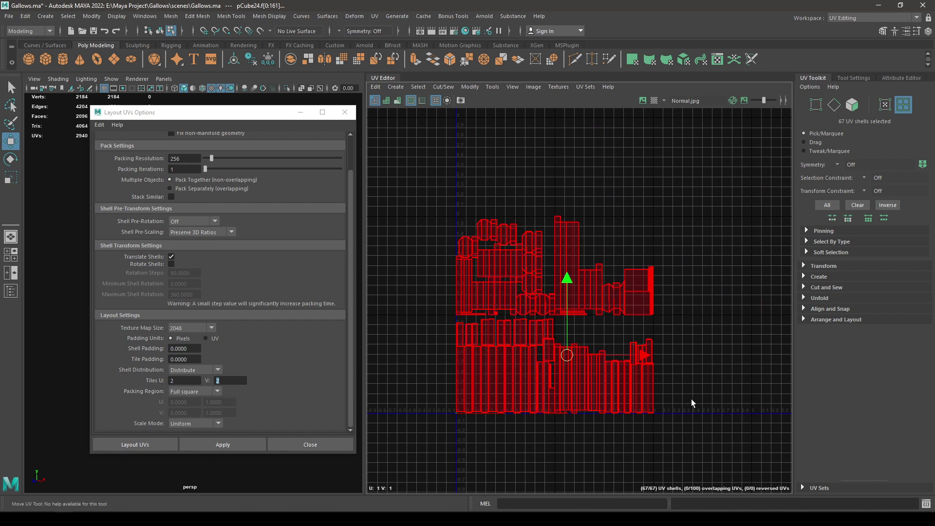
scroll(605, 382, up, 5)
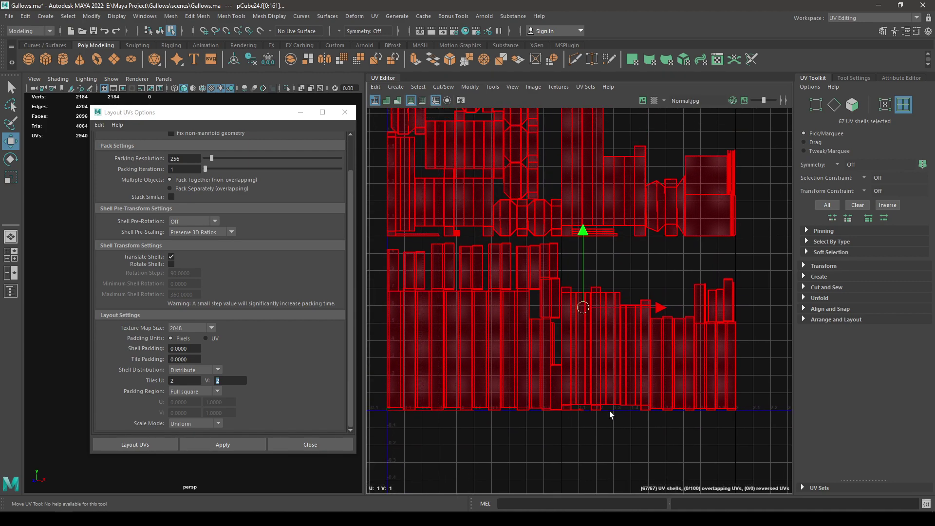
scroll(621, 343, up, 2)
scroll(626, 330, down, 2)
alt+middle_drag(589, 240, 617, 307)
scroll(618, 307, up, 1)
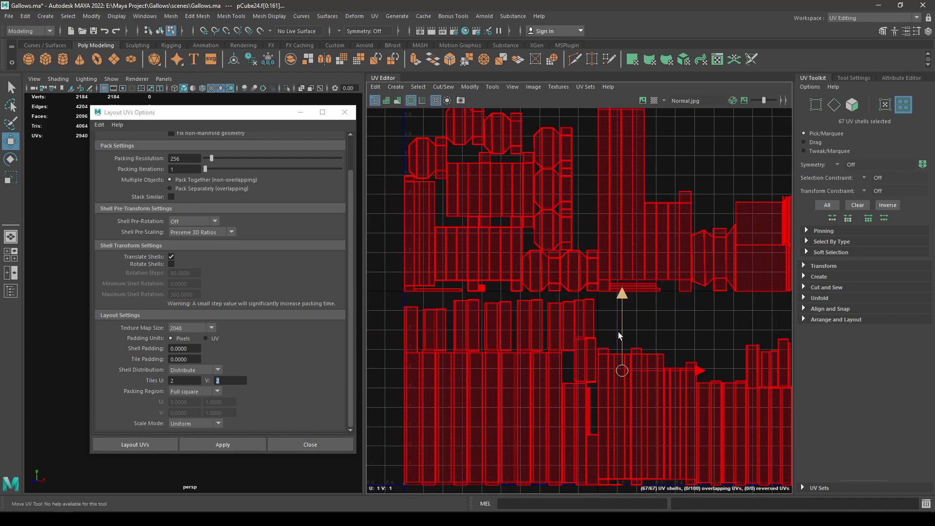
scroll(620, 336, down, 2)
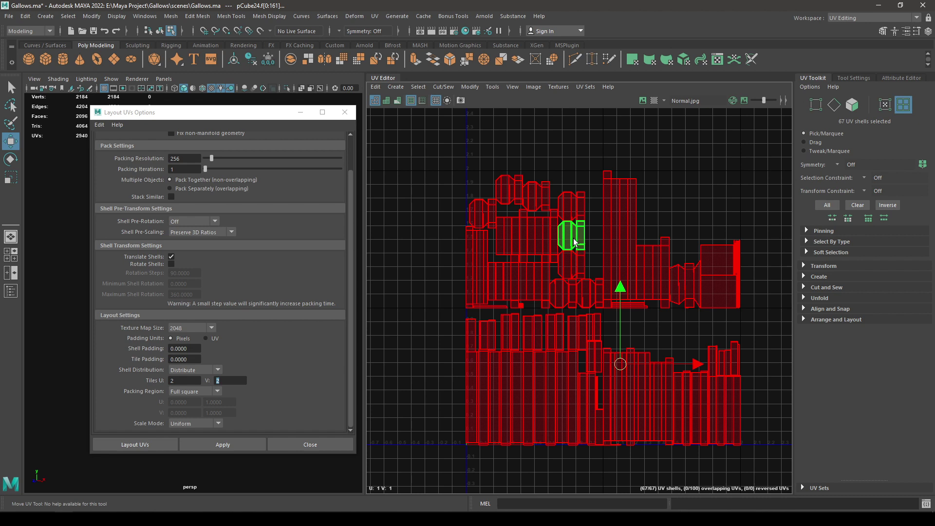
scroll(573, 242, down, 1)
alt+middle_drag(573, 242, 526, 236)
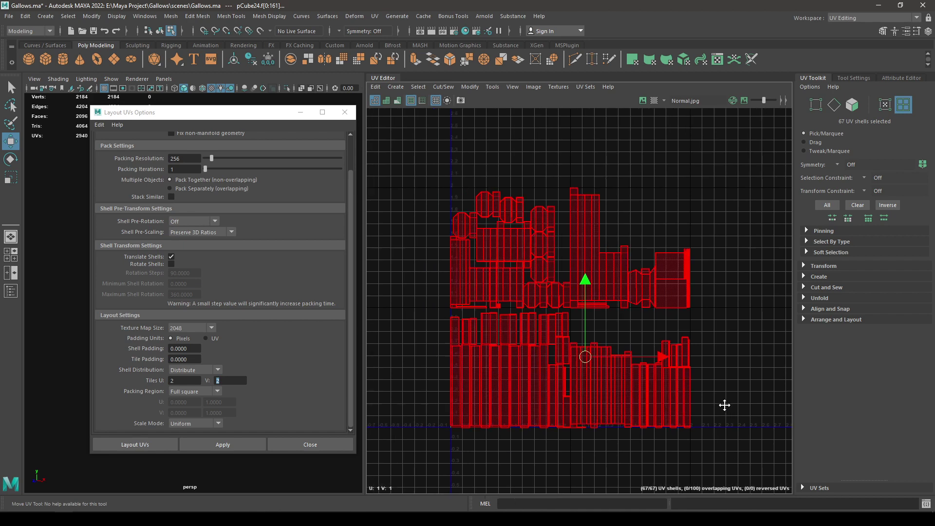
scroll(557, 213, up, 2)
scroll(574, 244, down, 1)
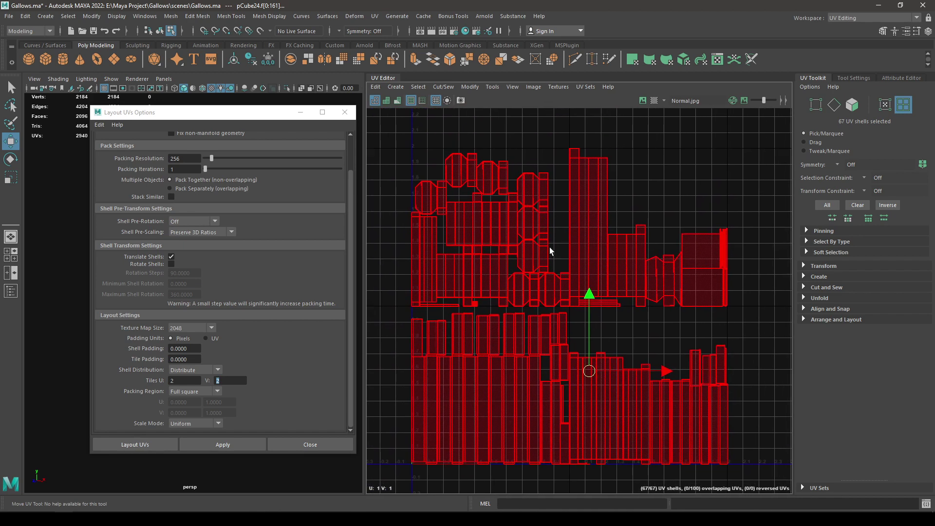
scroll(577, 266, up, 1)
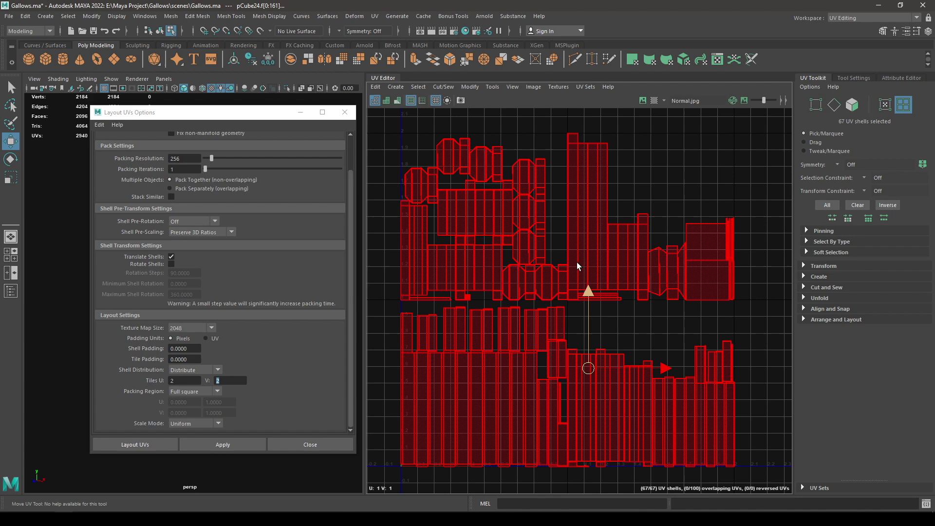
- Close the UV layout options and switch from UV shell selection back to object selection with nothing selected
scroll(588, 272, down, 2)
right_drag(454, 141, 417, 125)
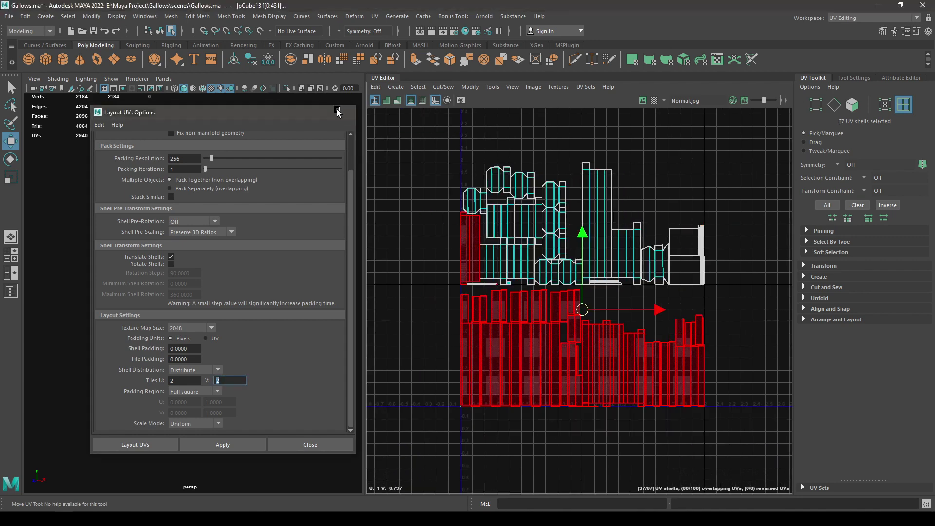
click(345, 112)
right_drag(248, 263, 302, 224)
click(301, 224)
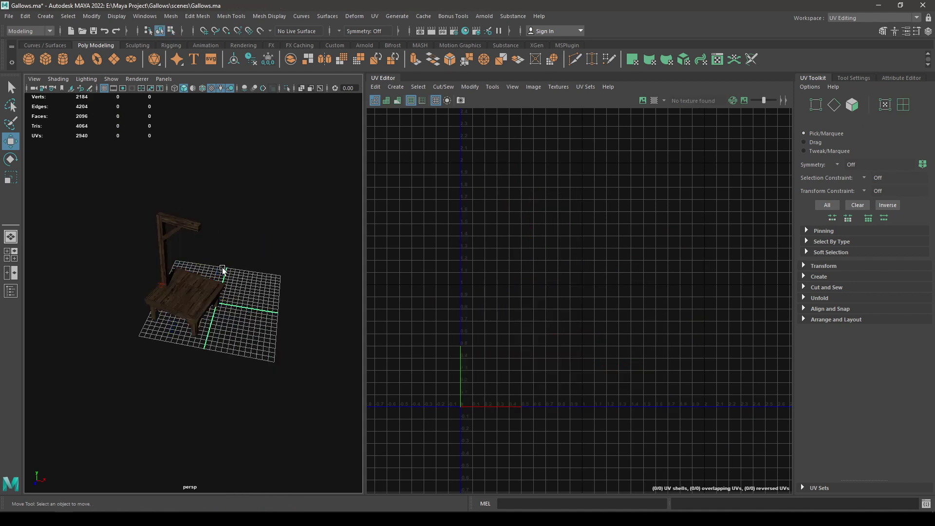
- Select all the gallows objects in the perspective view, excluding the separate object near the end of the top beam
drag(255, 190, 190, 354)
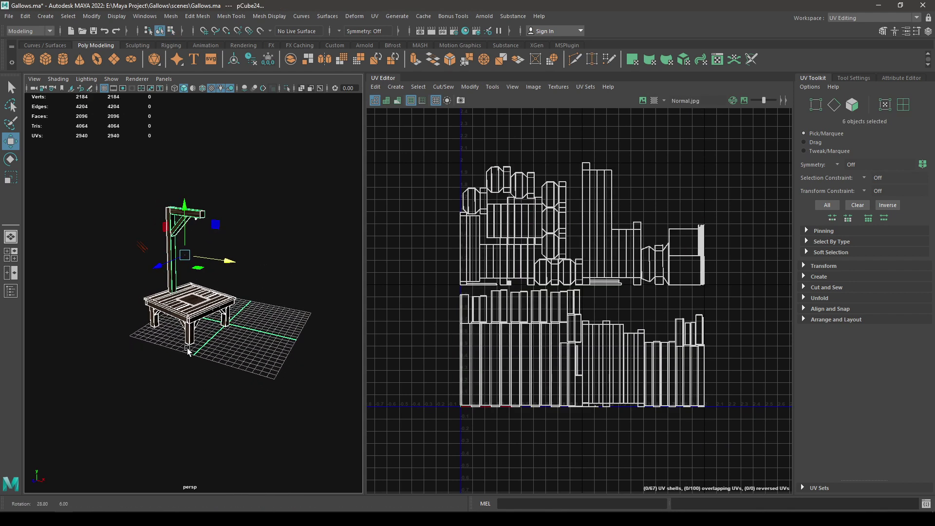
alt+right_drag(197, 257, 233, 175)
alt+drag(212, 249, 233, 252)
ctrl+click(214, 213)
alt+right_drag(226, 283, 226, 236)
alt+drag(226, 236, 210, 278)
alt+right_drag(287, 392, 268, 355)
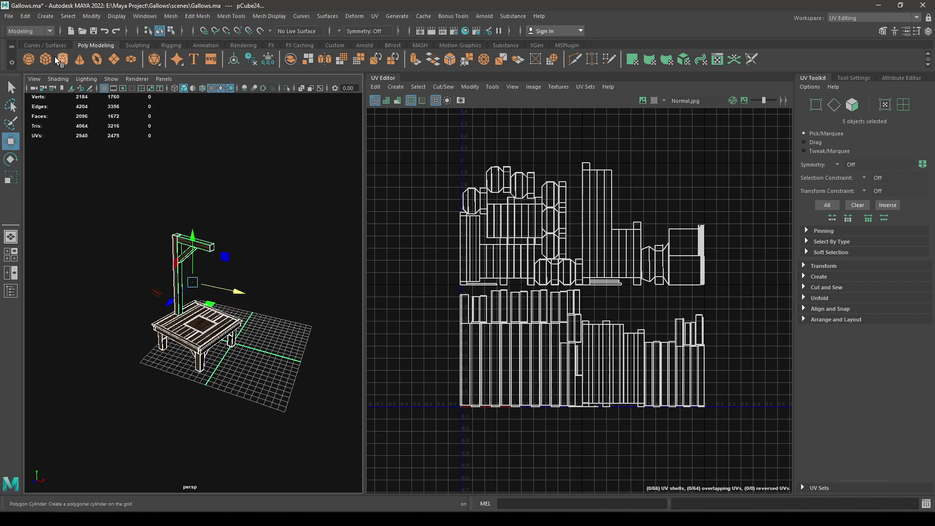
- Export the selected gallows objects in OBJ format as GallowsOBJ in the project's scenes folder
click(9, 16)
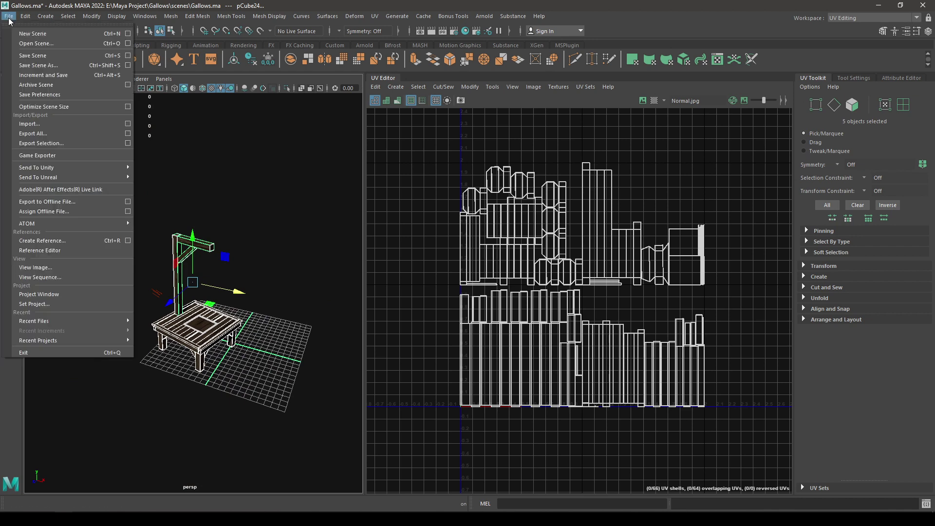
click(57, 145)
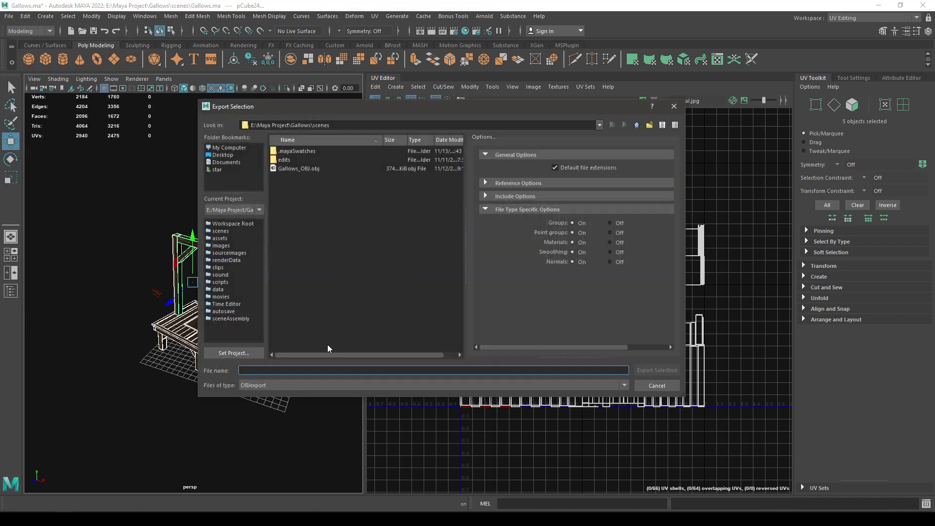
text(Gallows)
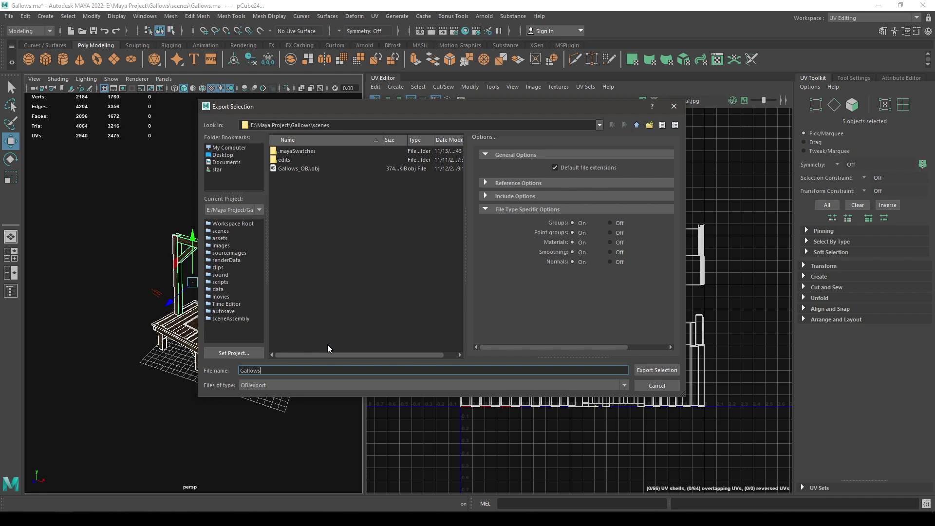
text(OBJ)
key(Return)
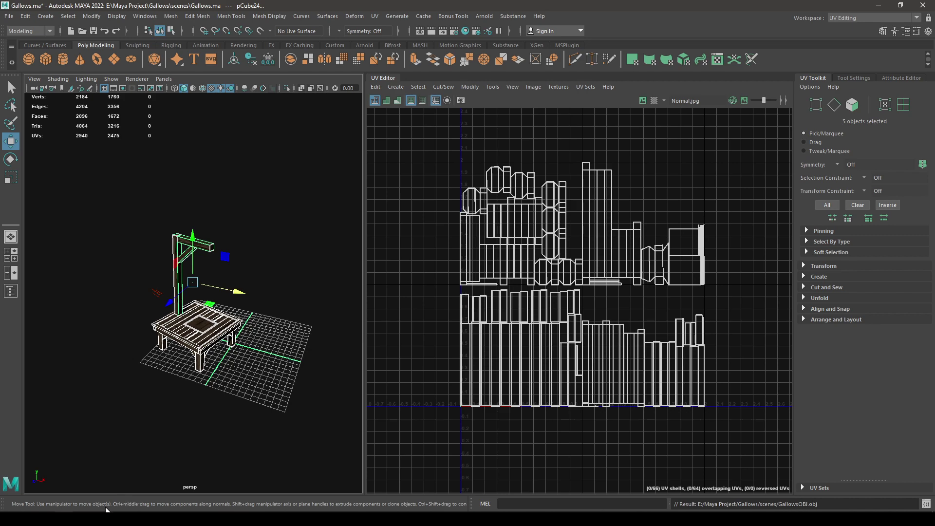
- Switch to Substance 3D Painter and start a new project with a document resolution of 2048
mouse_move(107, 509)
click(112, 467)
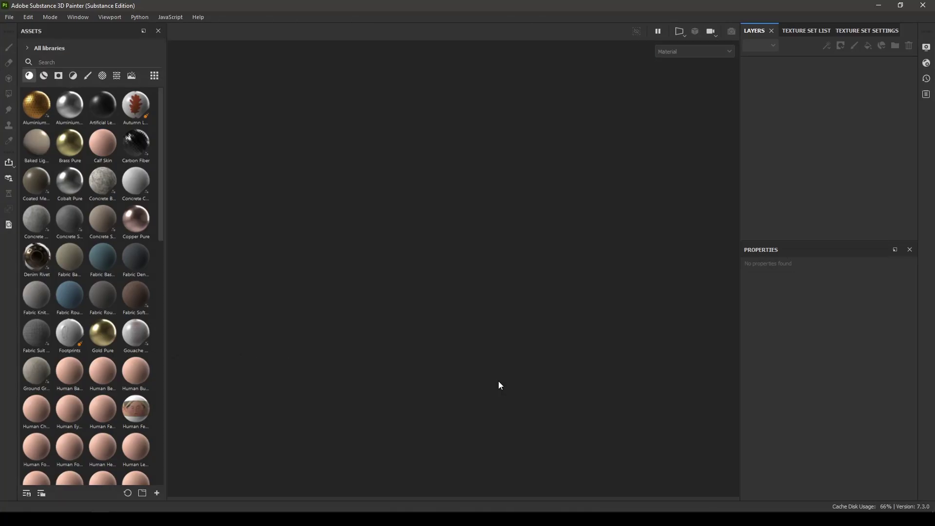
key(ctrl+n)
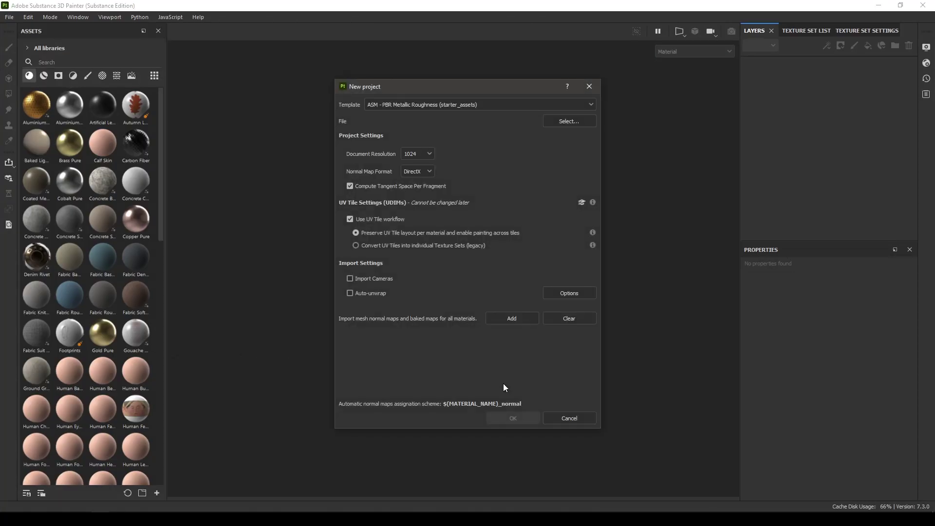
click(431, 154)
click(416, 203)
- Load GallowsOBJ.obj from the Maya Project's Gallows/scenes folder as the mesh and create the project
click(570, 125)
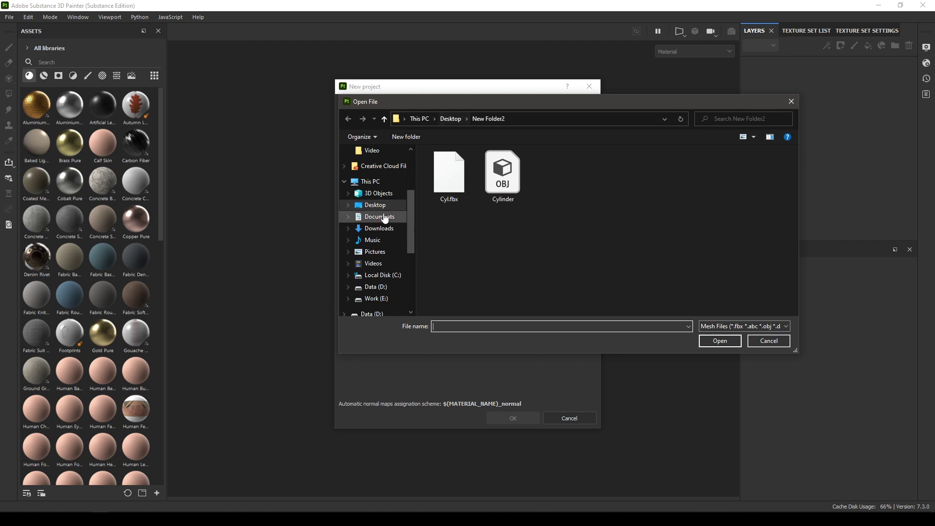
scroll(379, 229, down, 4)
click(388, 242)
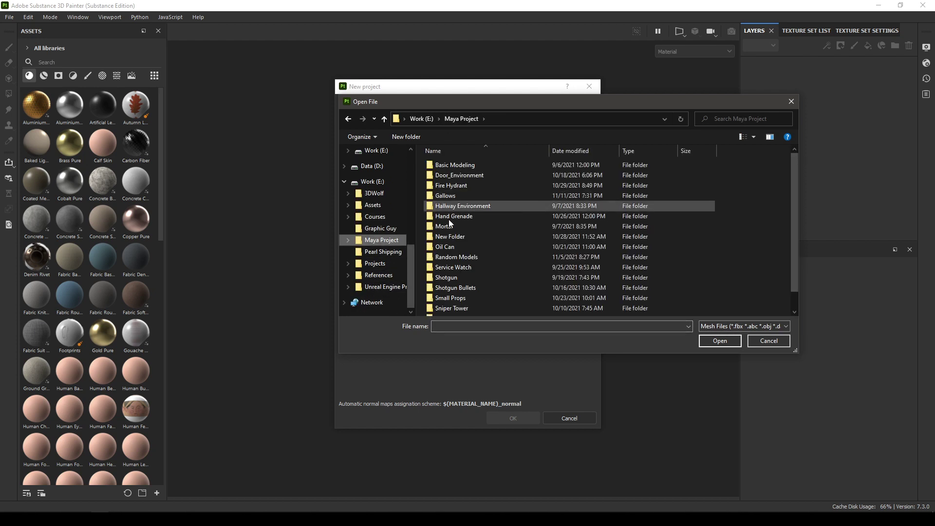
double_click(452, 195)
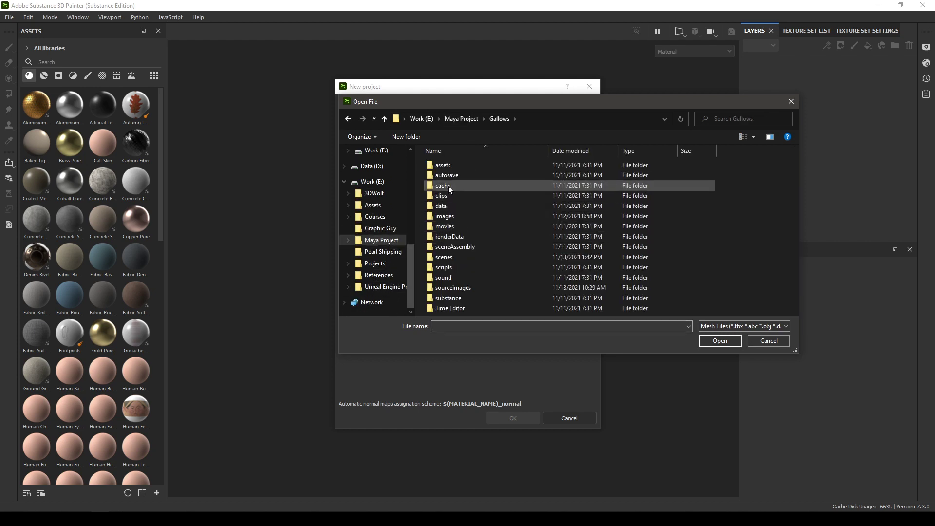
double_click(448, 255)
double_click(607, 189)
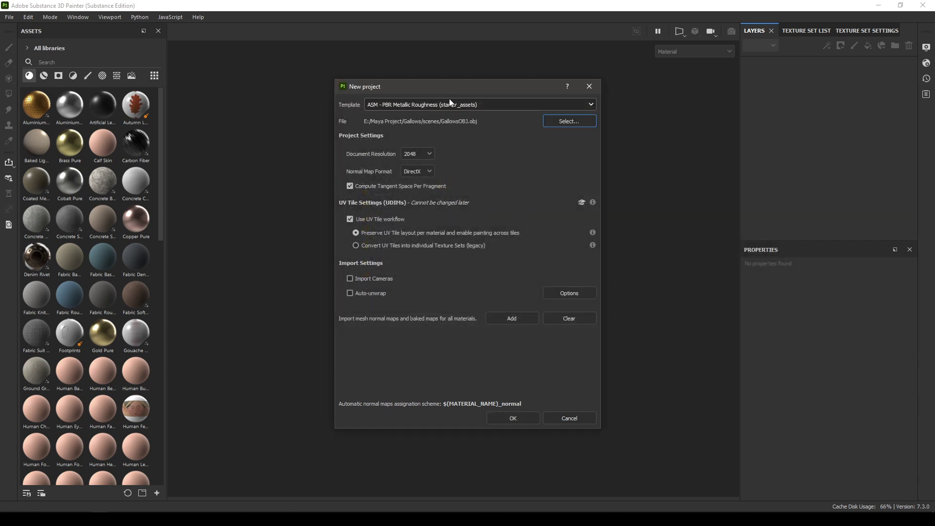
drag(442, 84, 477, 75)
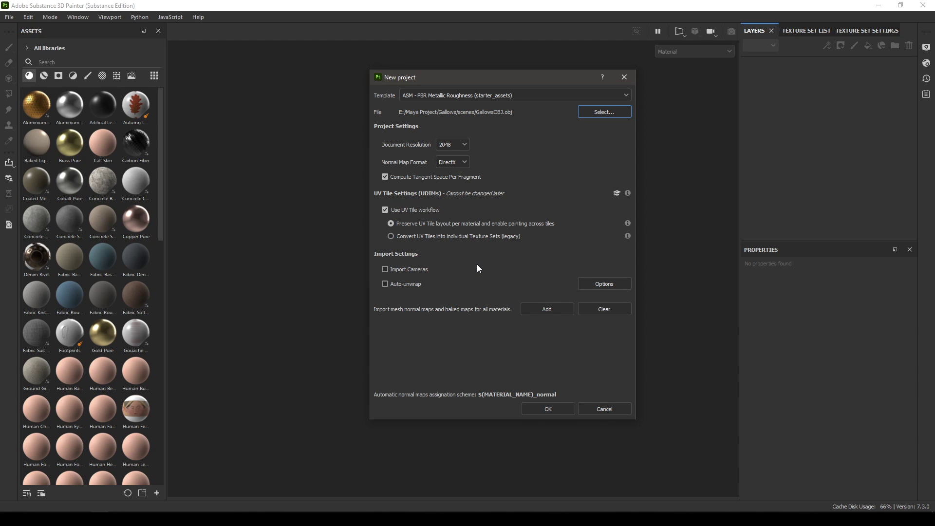
click(548, 404)
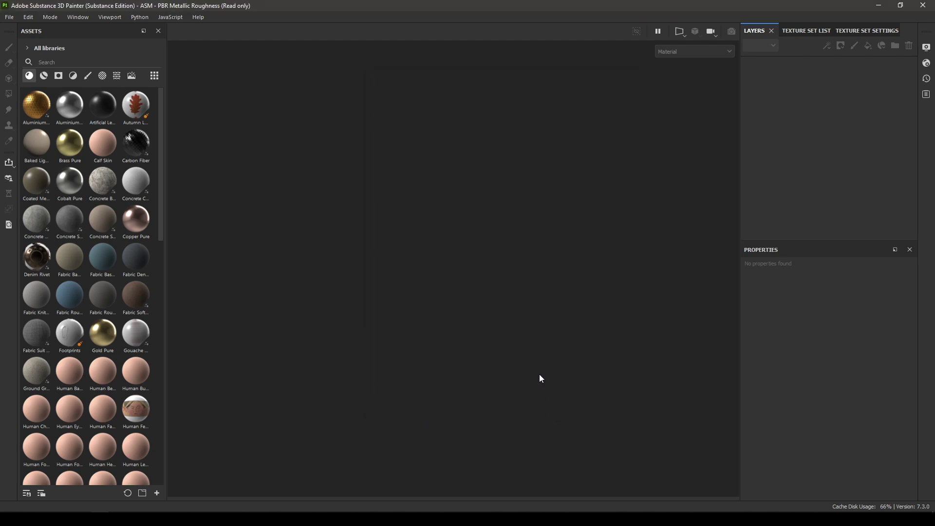
- Show the texture set list, select UV tile 1001 and look over the imported gallows model
mouse_move(504, 368)
alt+mouse_down()
mouse_move(432, 389)
mouse_move(410, 295)
mouse_move(496, 269)
mouse_move(453, 266)
mouse_move(440, 238)
mouse_move(515, 282)
mouse_move(530, 272)
alt+mouse_up()
scroll(411, 295, down, 2)
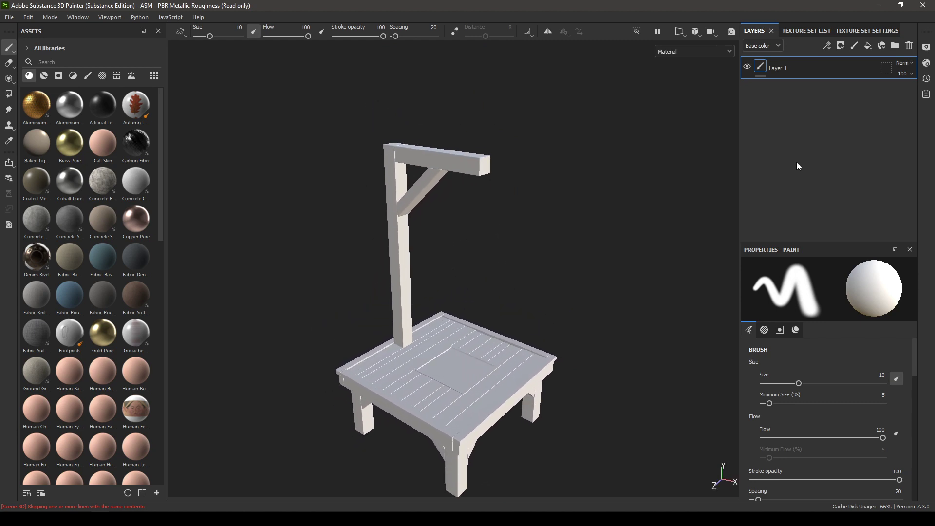
click(795, 29)
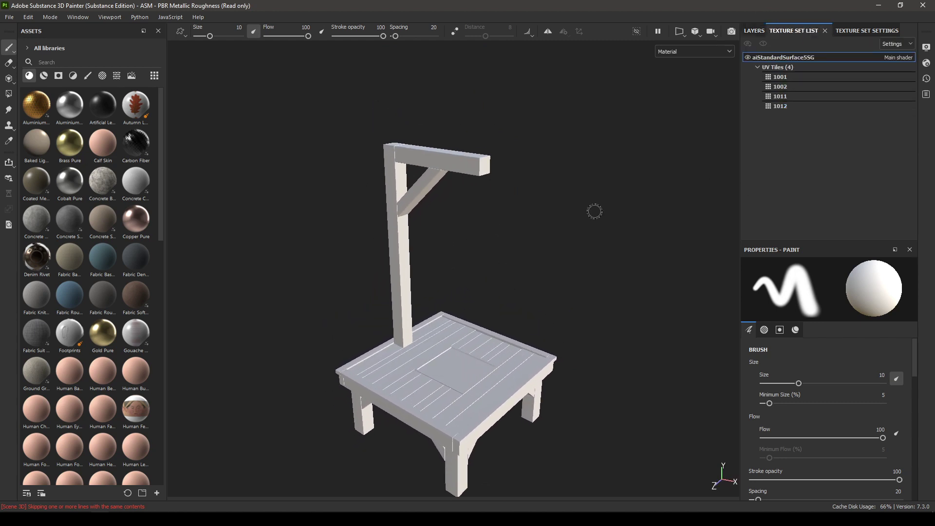
alt+drag(595, 211, 564, 247)
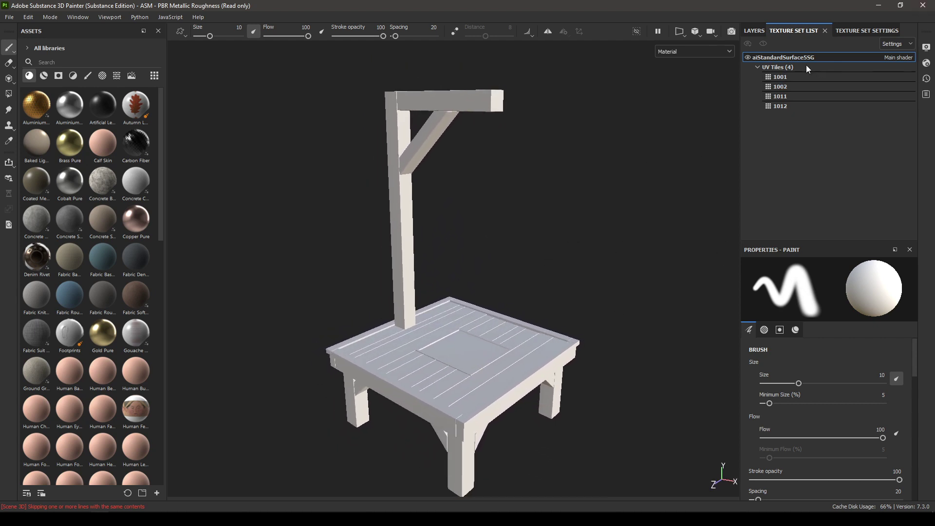
click(767, 78)
alt+drag(716, 117, 707, 140)
alt+middle_drag(514, 70, 528, 163)
alt+right_drag(537, 298, 517, 170)
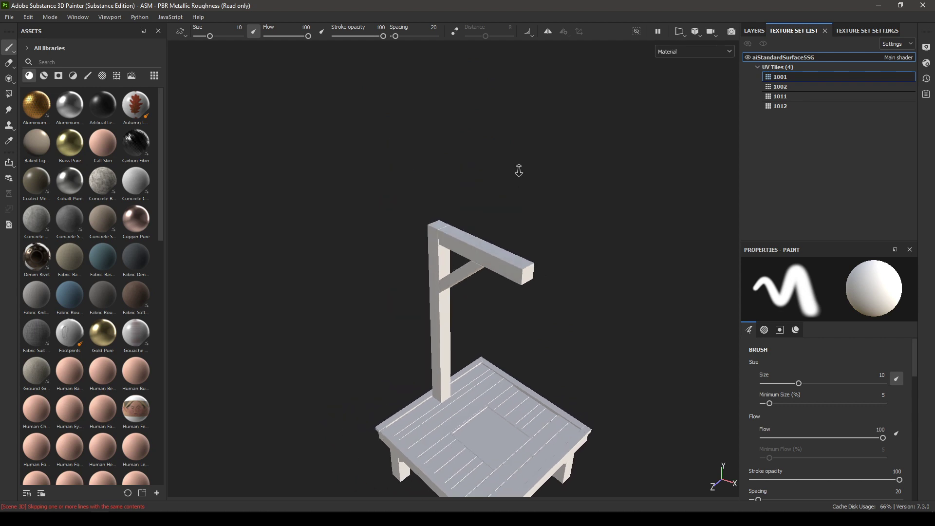
alt+middle_drag(696, 266, 599, 183)
alt+right_drag(599, 184, 633, 107)
- Show the 3D and 2D views side by side and frame the model and all four UV tiles
click(679, 32)
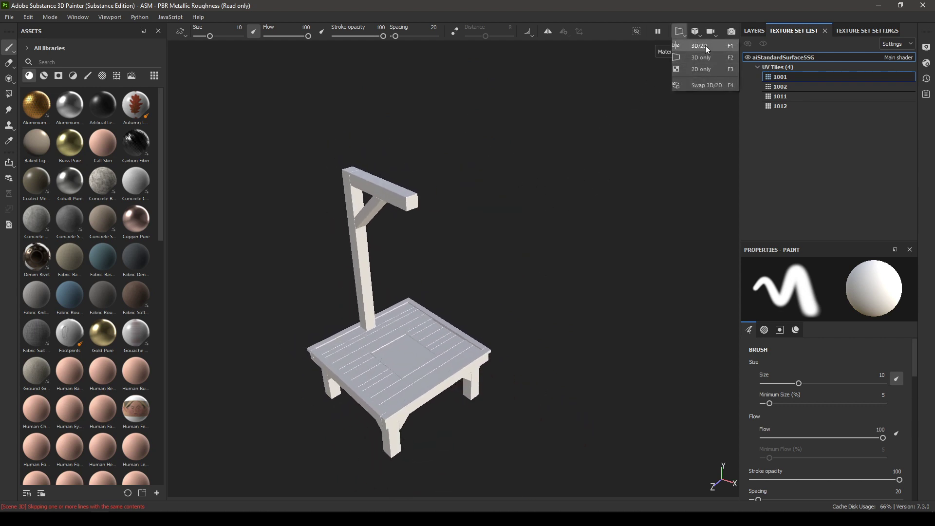
click(692, 49)
alt+right_drag(449, 340, 470, 215)
alt+right_drag(576, 361, 547, 81)
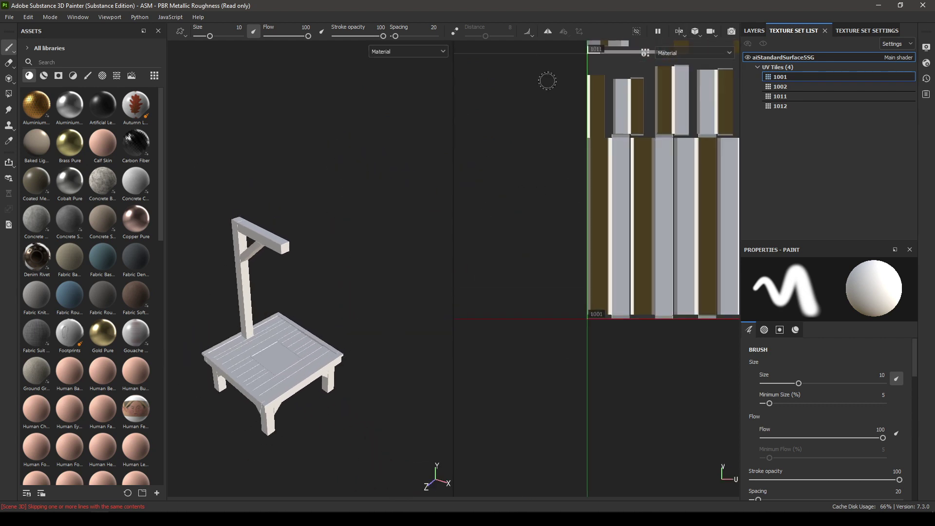
alt+right_drag(622, 363, 628, 97)
alt+middle_drag(687, 285, 569, 294)
scroll(568, 294, up, 2)
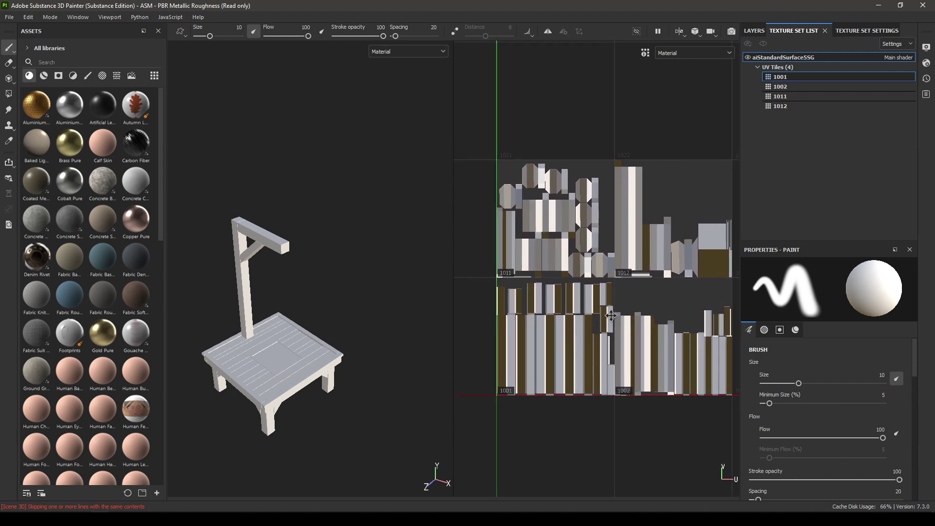
scroll(292, 353, up, 2)
scroll(321, 360, up, 2)
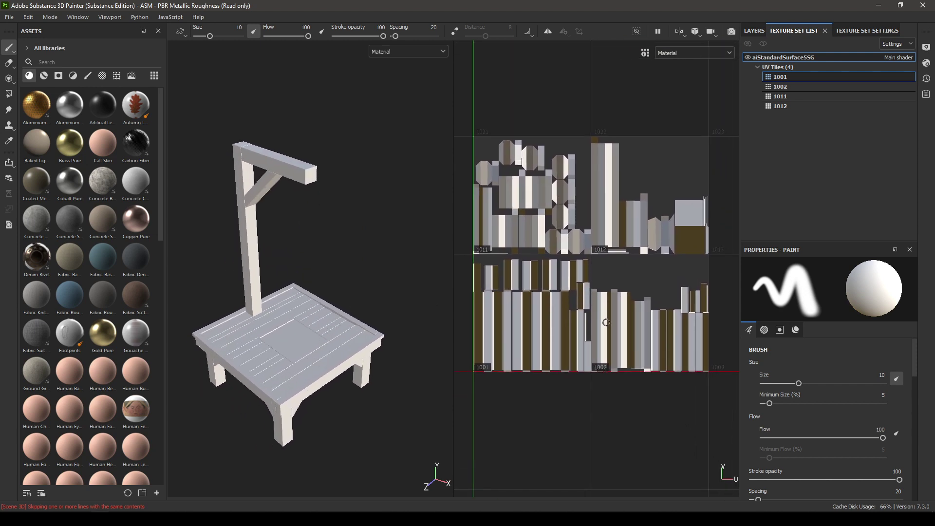
alt+middle_drag(707, 203, 711, 212)
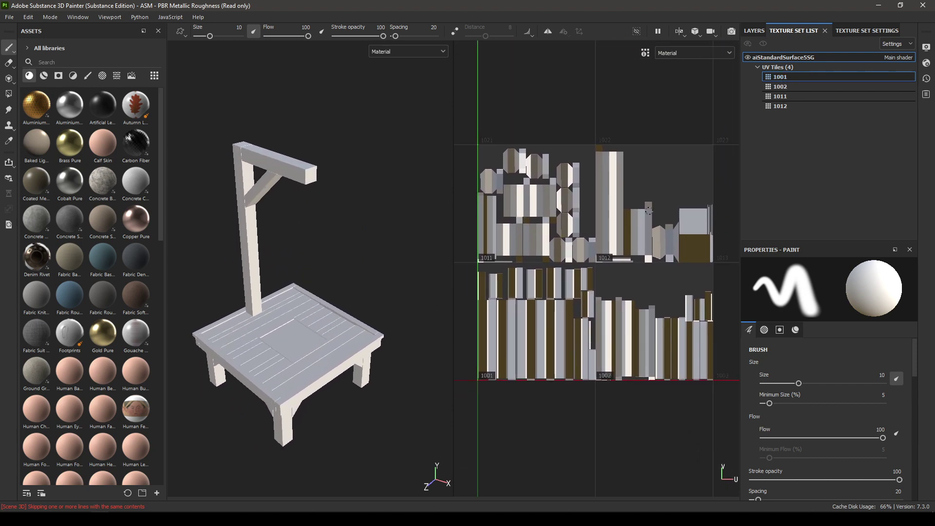
- Paint a freehand test stroke across the plank shells in UV tile 1001, check it on the platform, and undo it
scroll(648, 211, up, 1)
alt+middle_drag(582, 298, 638, 217)
scroll(538, 275, up, 1)
alt+middle_drag(593, 310, 547, 346)
scroll(532, 296, up, 1)
alt+middle_drag(532, 295, 600, 289)
drag(570, 305, 603, 316)
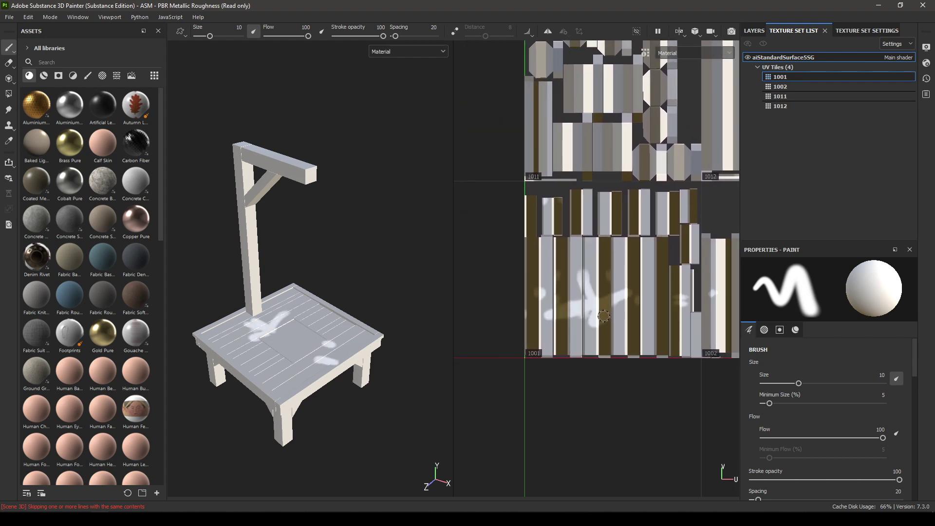
scroll(603, 316, down, 1)
alt+middle_drag(603, 316, 508, 340)
scroll(642, 270, down, 2)
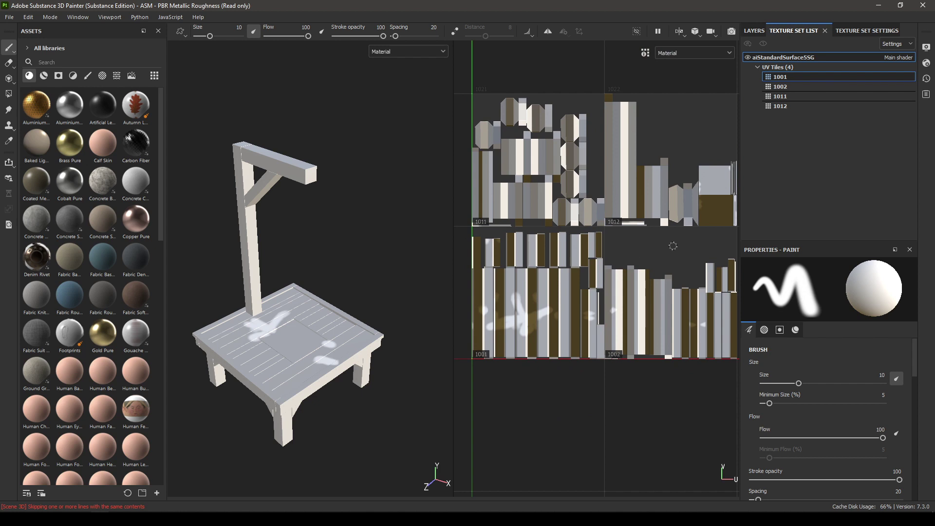
key(ctrl+z)
- Select UV tile 1002 and examine the shells across the four tiles alongside the gallows model
click(810, 87)
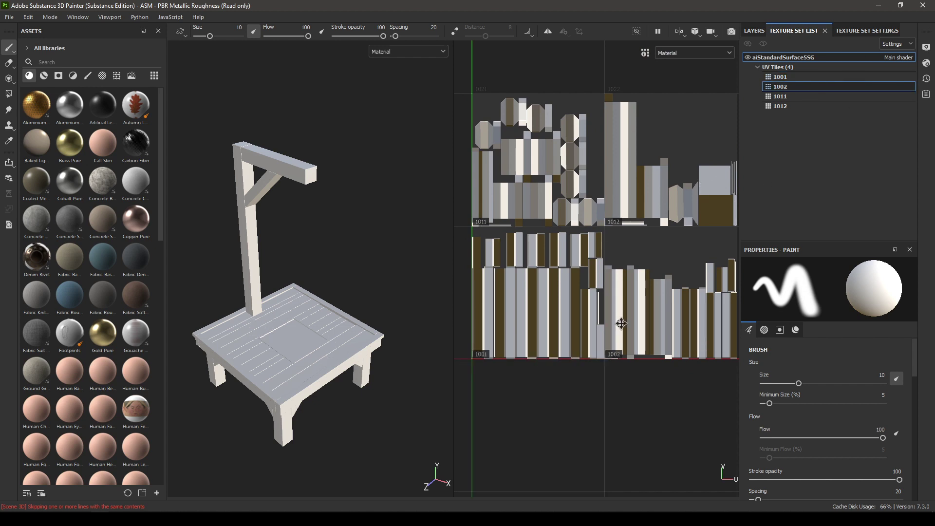
scroll(584, 340, down, 2)
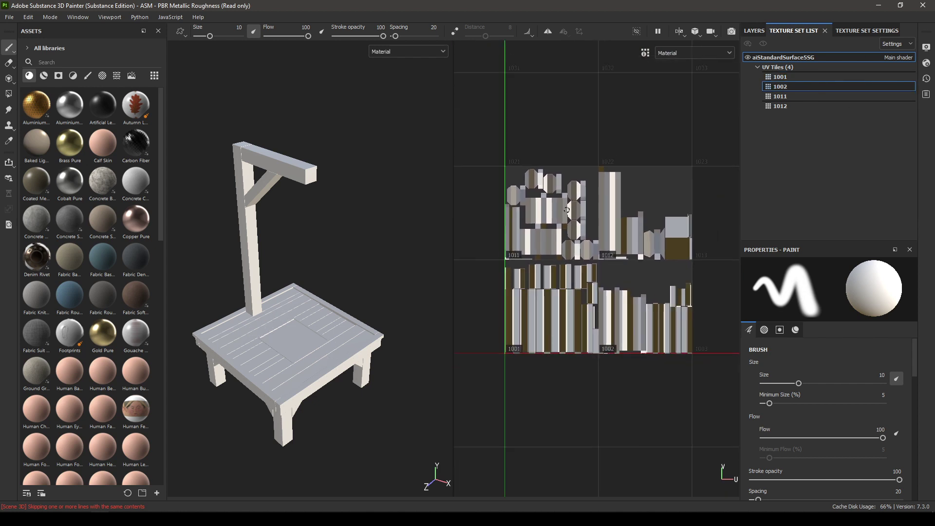
scroll(566, 209, down, 2)
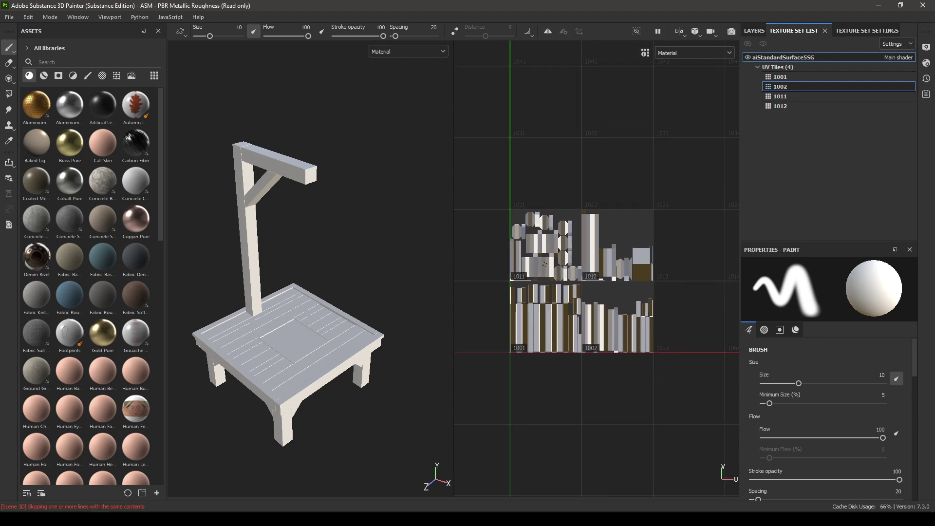
scroll(544, 269, up, 2)
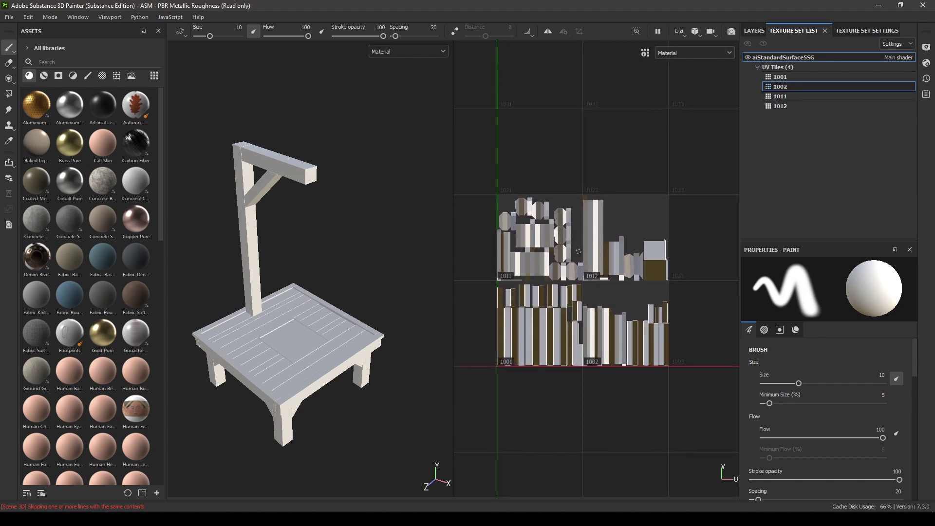
scroll(622, 344, up, 2)
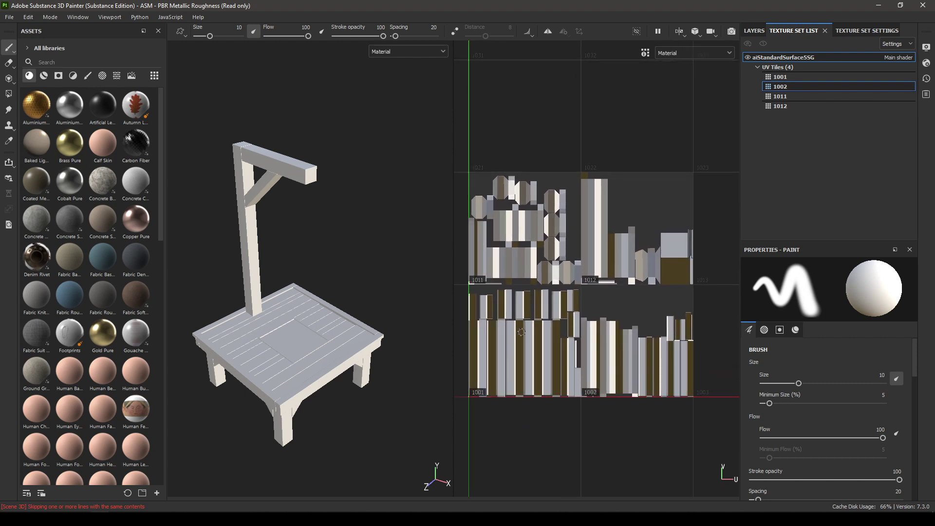
scroll(545, 334, down, 1)
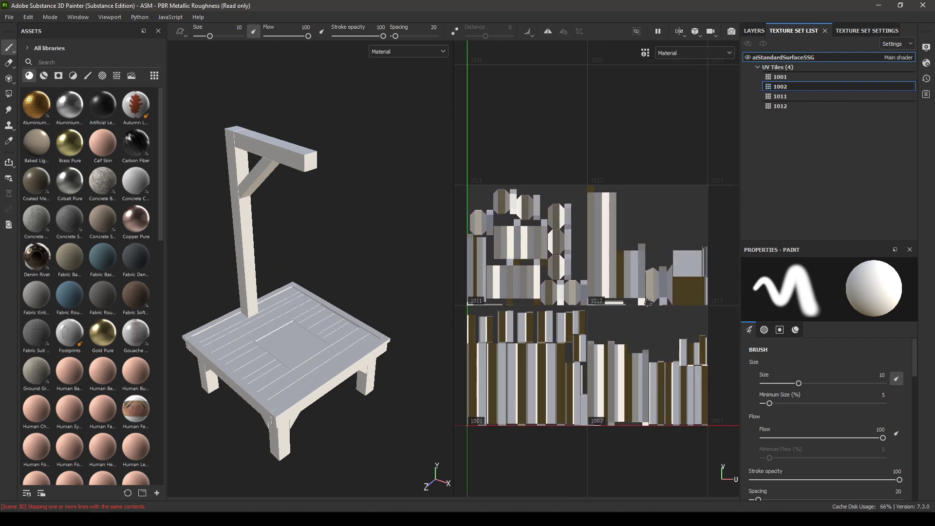
scroll(634, 282, down, 1)
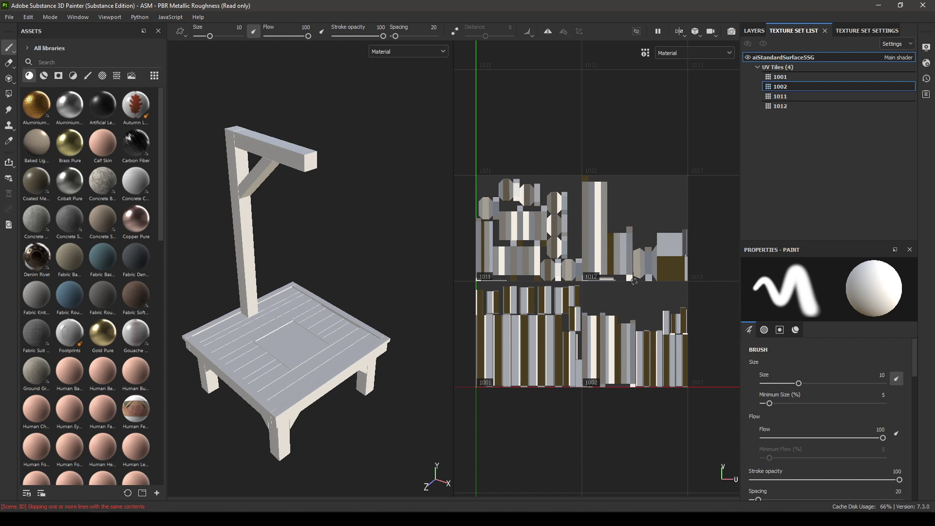
scroll(338, 375, down, 1)
alt+drag(309, 346, 334, 371)
alt+middle_drag(334, 371, 341, 324)
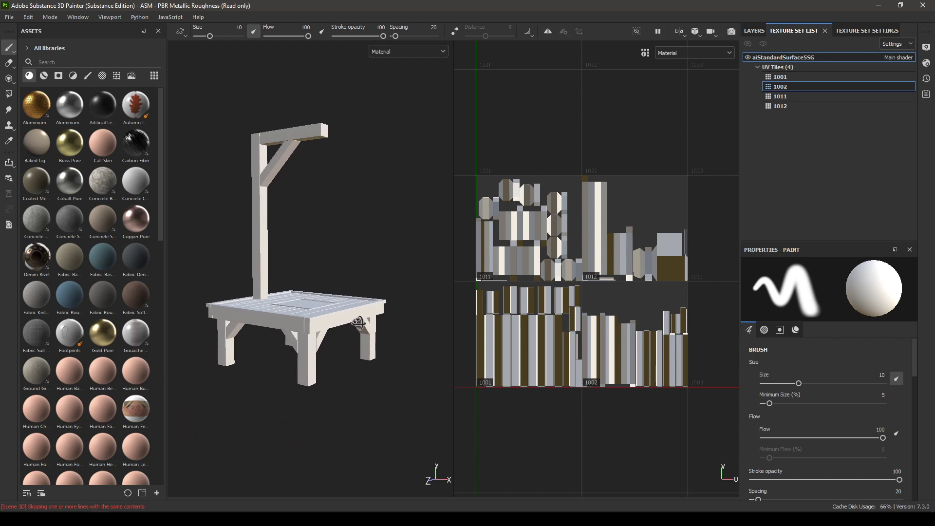
alt+drag(349, 347, 357, 398)
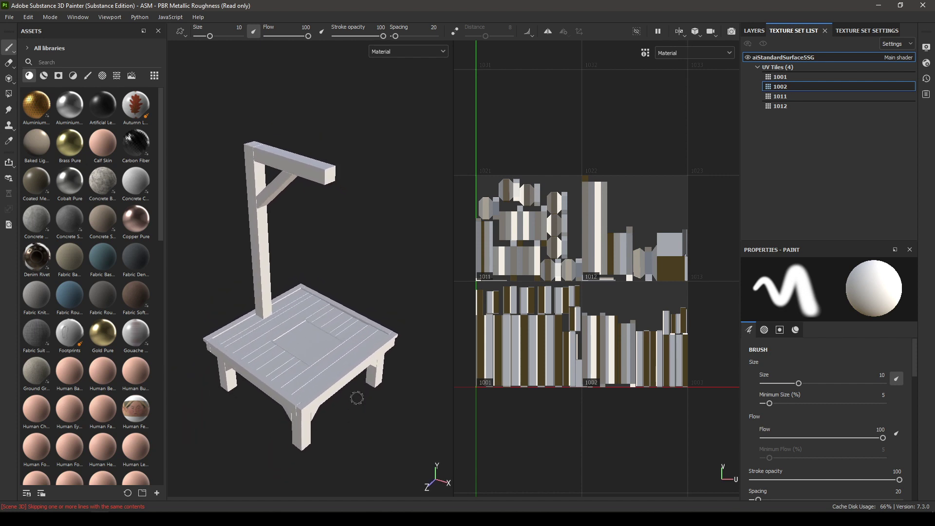